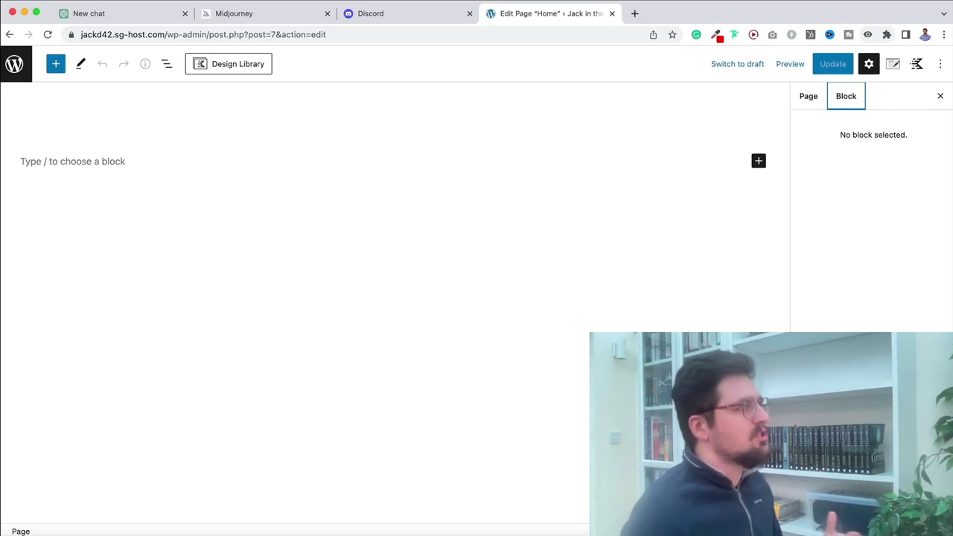
View the Midjourney homepage, then bring up its Discord invite page
click(238, 14)
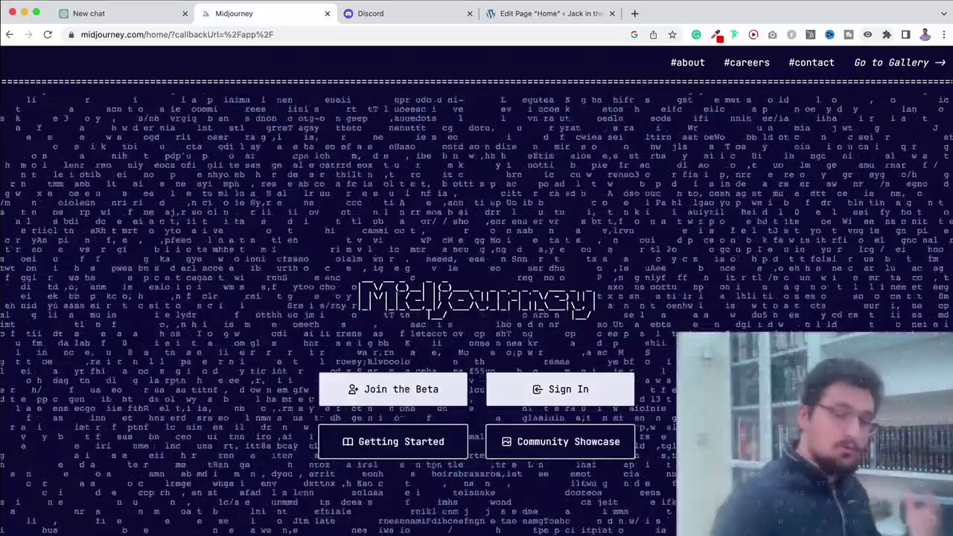
click(410, 15)
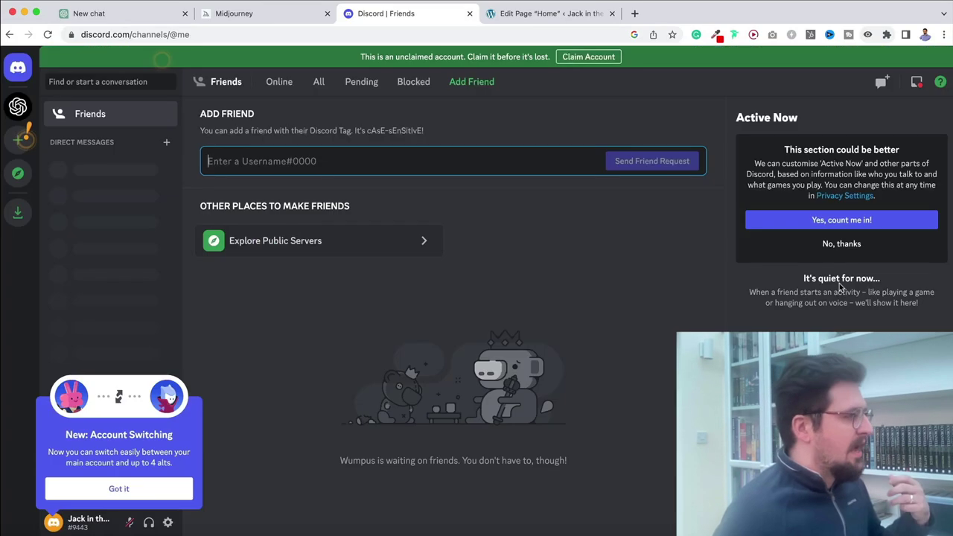
Browse Discord's public servers and preview the featured Midjourney community
click(304, 250)
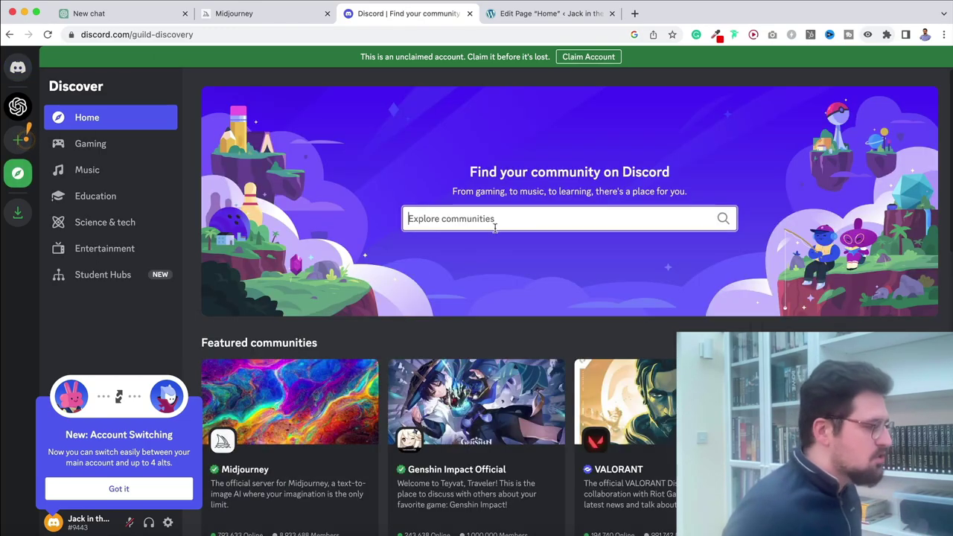
scroll(263, 451, down, 3)
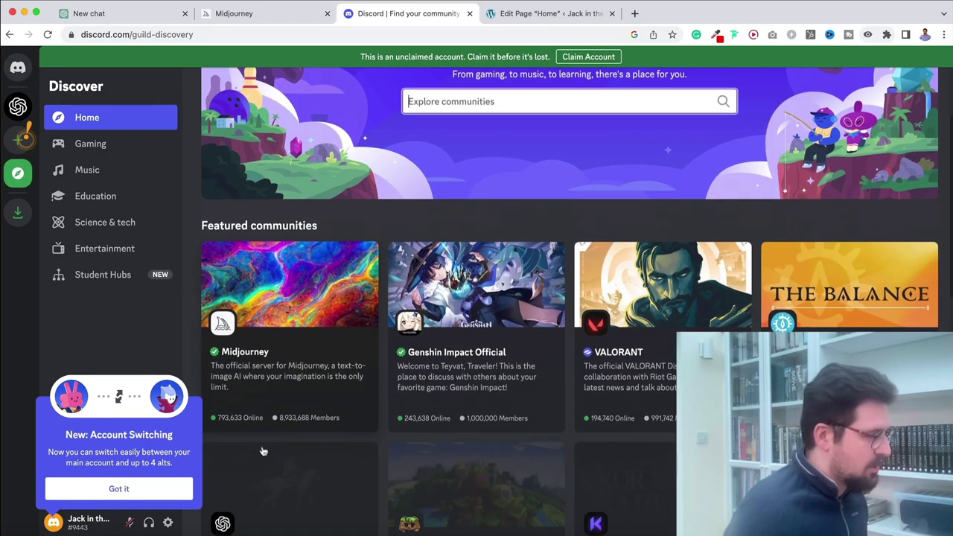
click(245, 358)
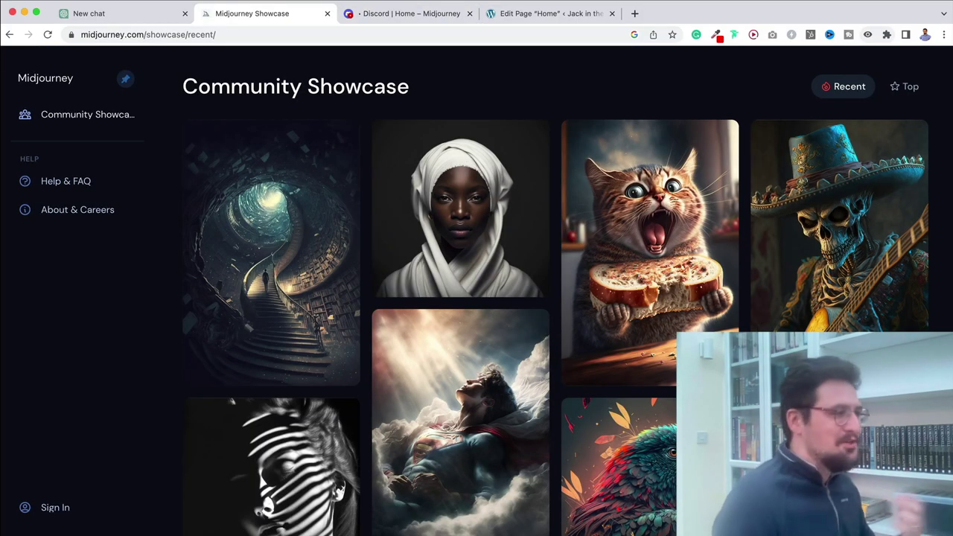
scroll(662, 238, down, 10)
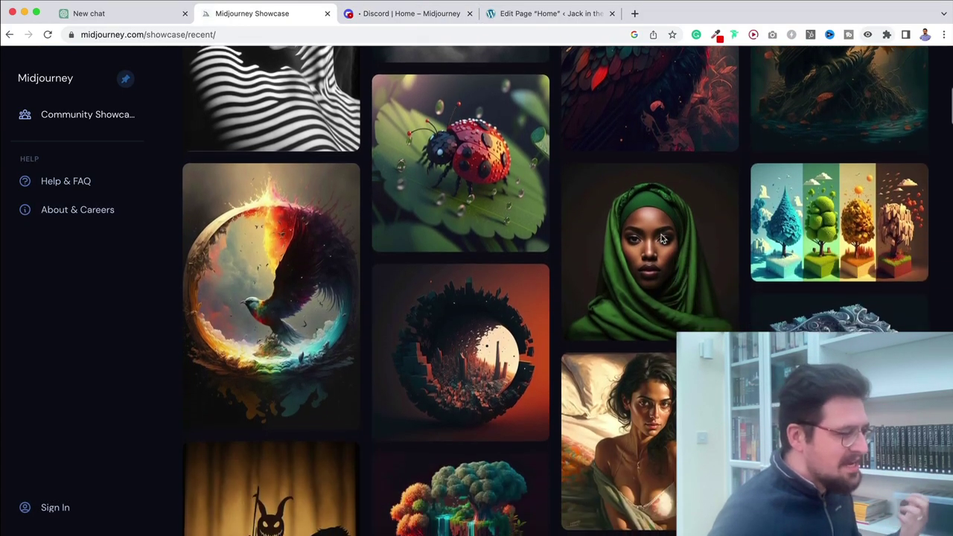
scroll(663, 239, down, 10)
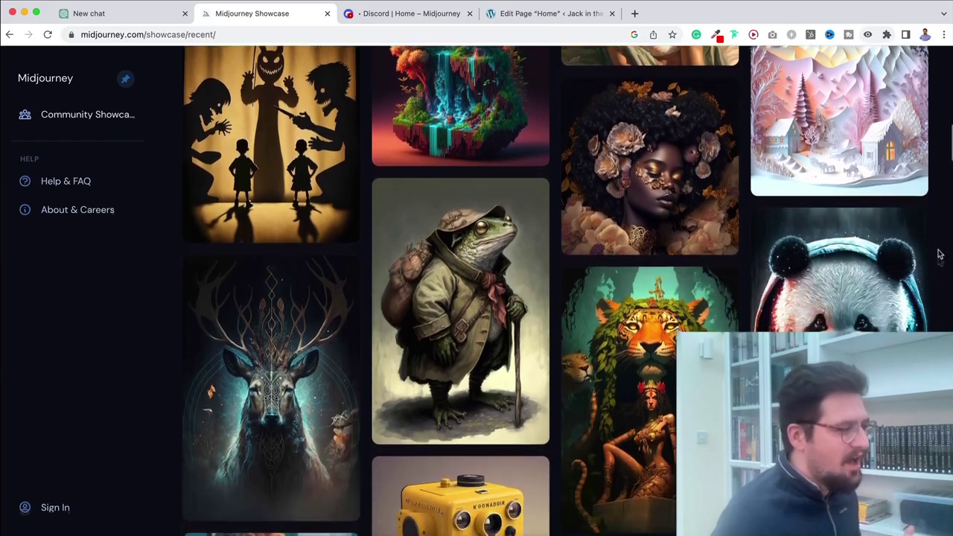
scroll(939, 254, down, 10)
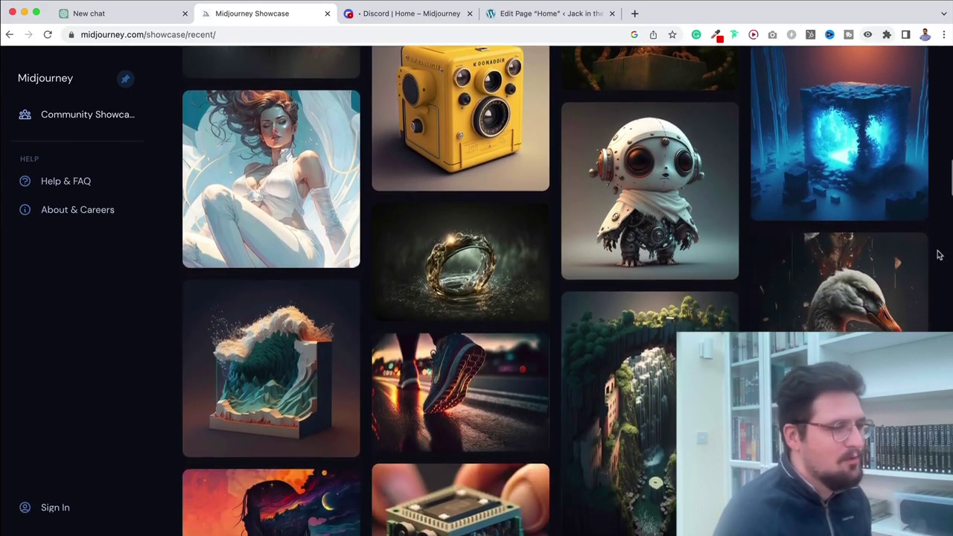
scroll(939, 255, down, 10)
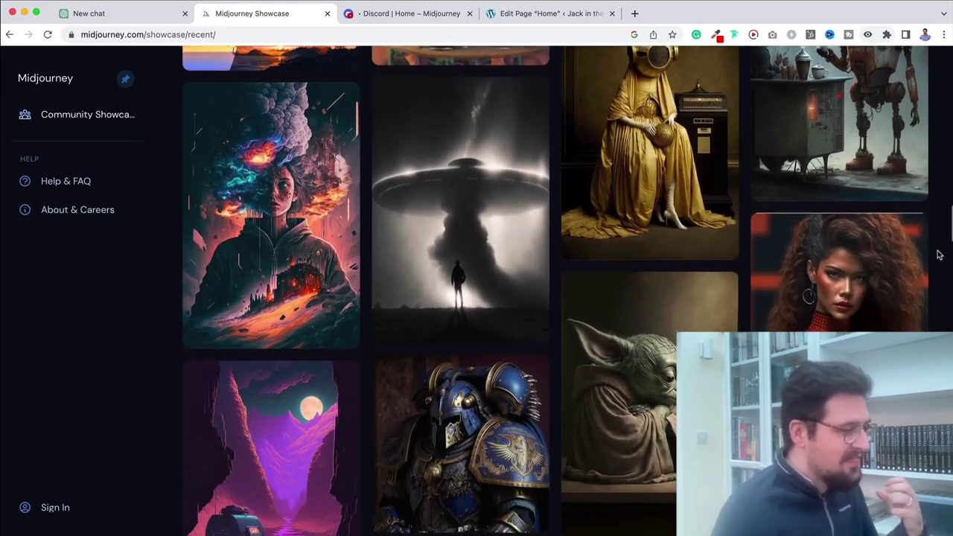
scroll(939, 255, down, 10)
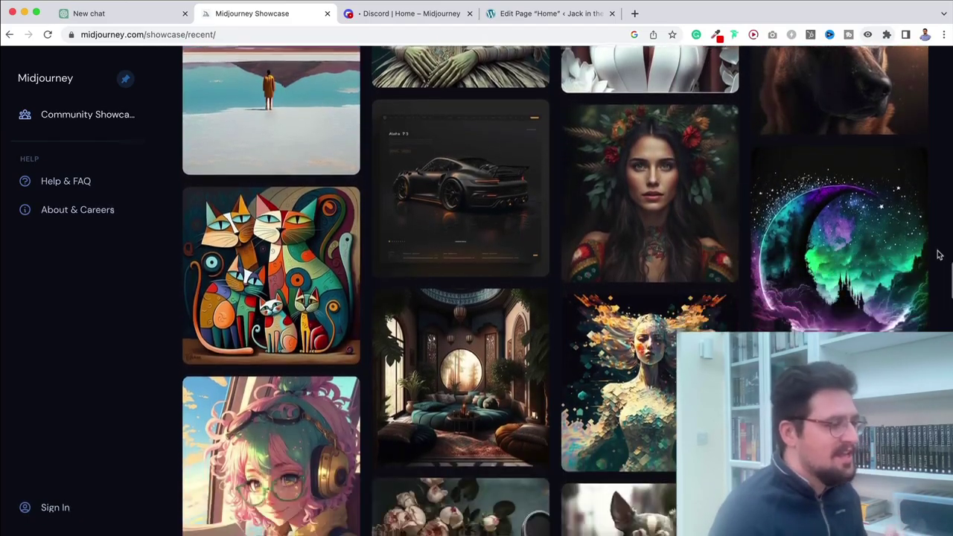
scroll(939, 255, down, 10)
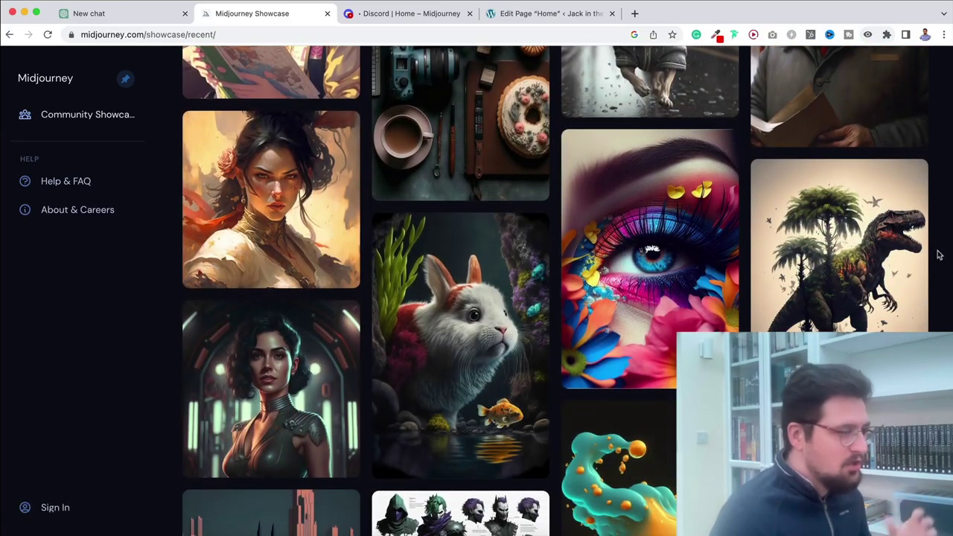
scroll(939, 254, down, 15)
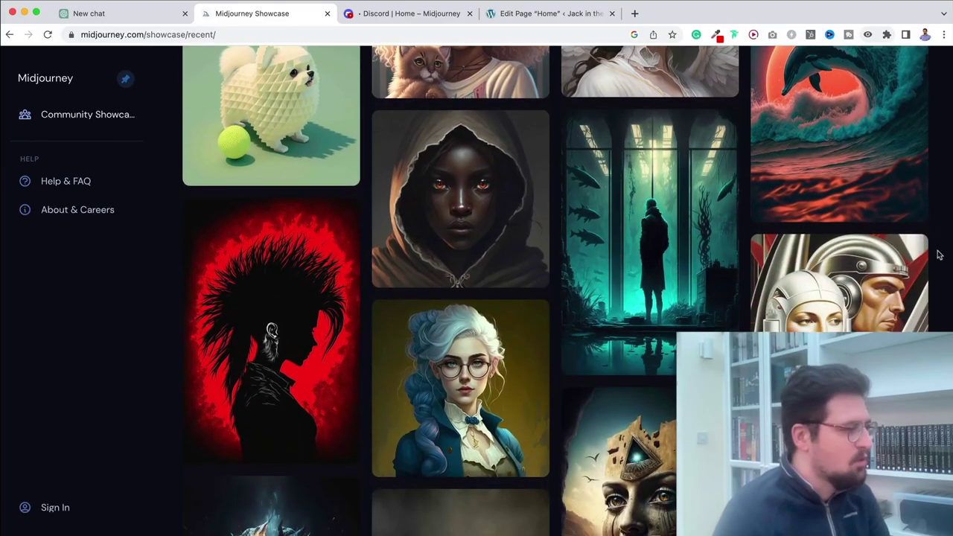
scroll(939, 252, up, 20)
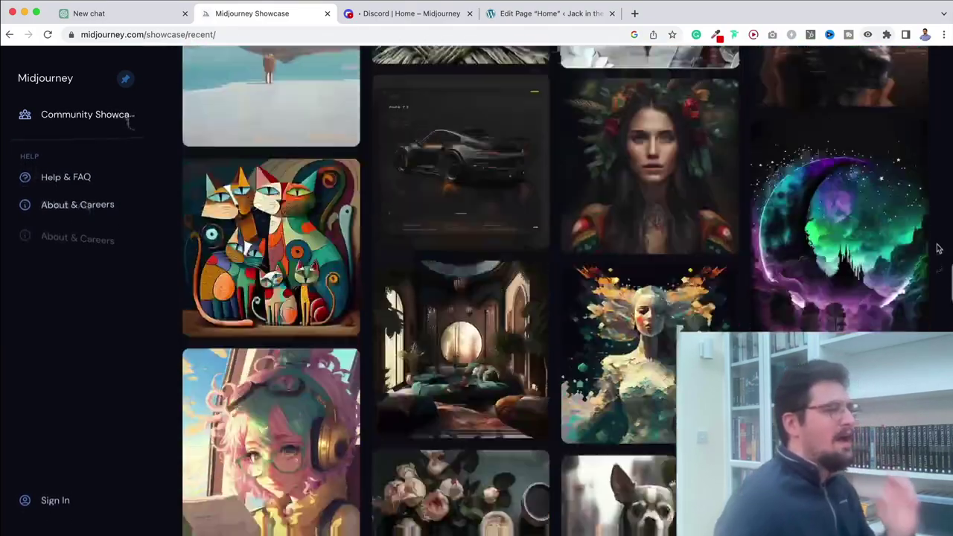
scroll(938, 248, up, 10)
click(372, 11)
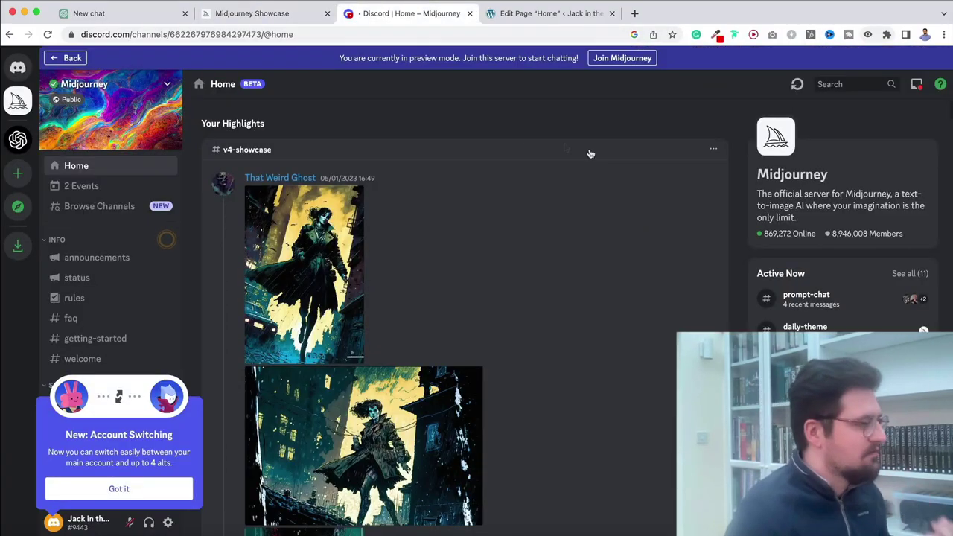
In the Discord desktop app, open Midjourney's #newbies-107 channel and scroll through the generations
key(super+Tab)
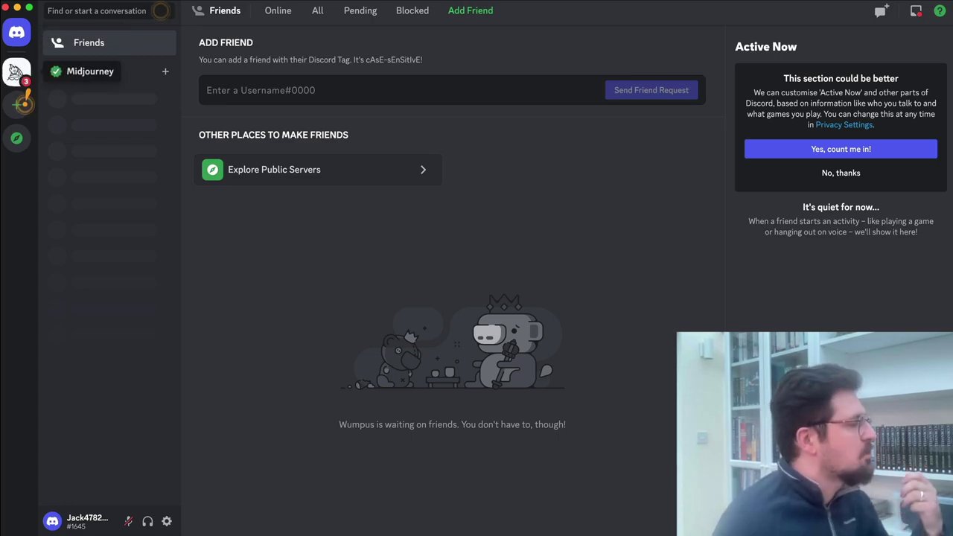
click(22, 75)
click(101, 367)
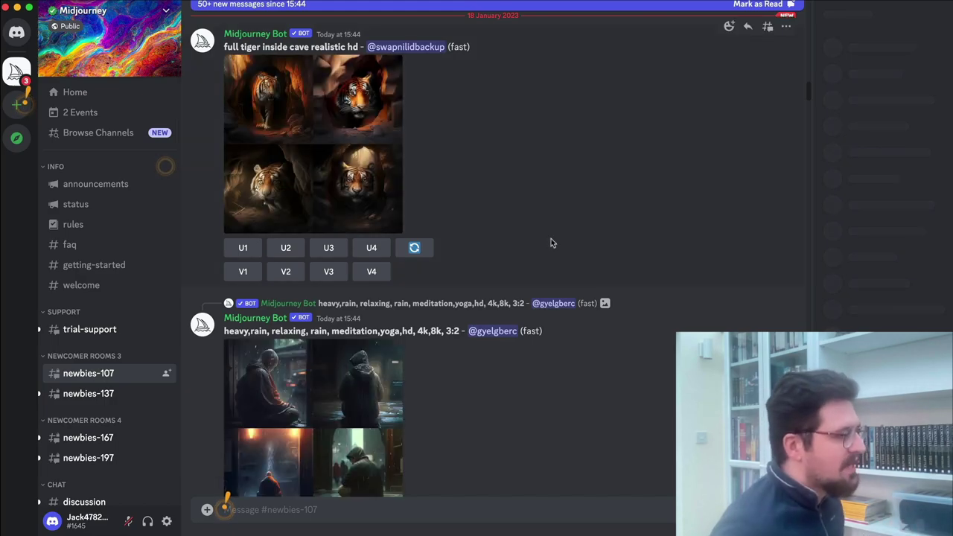
scroll(521, 253, up, 5)
scroll(469, 263, up, 10)
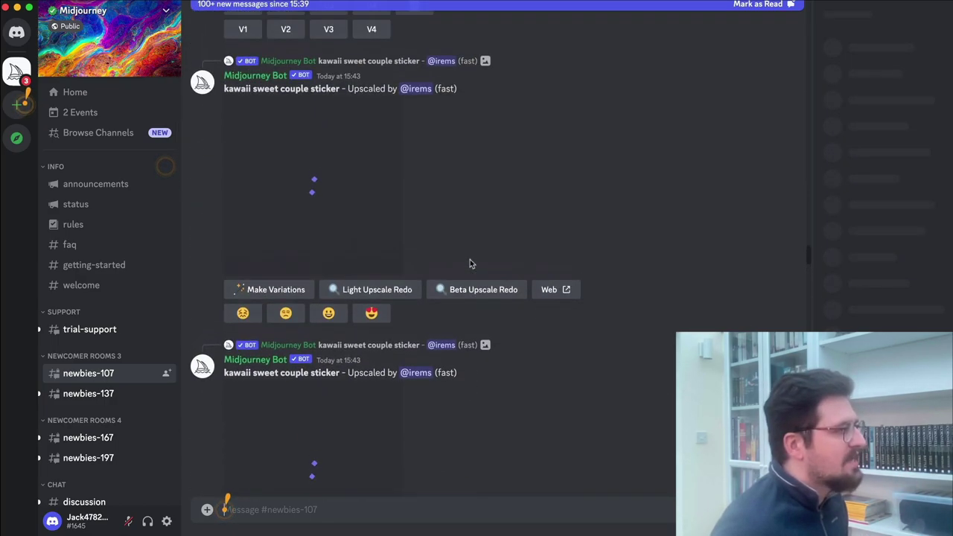
scroll(470, 263, down, 15)
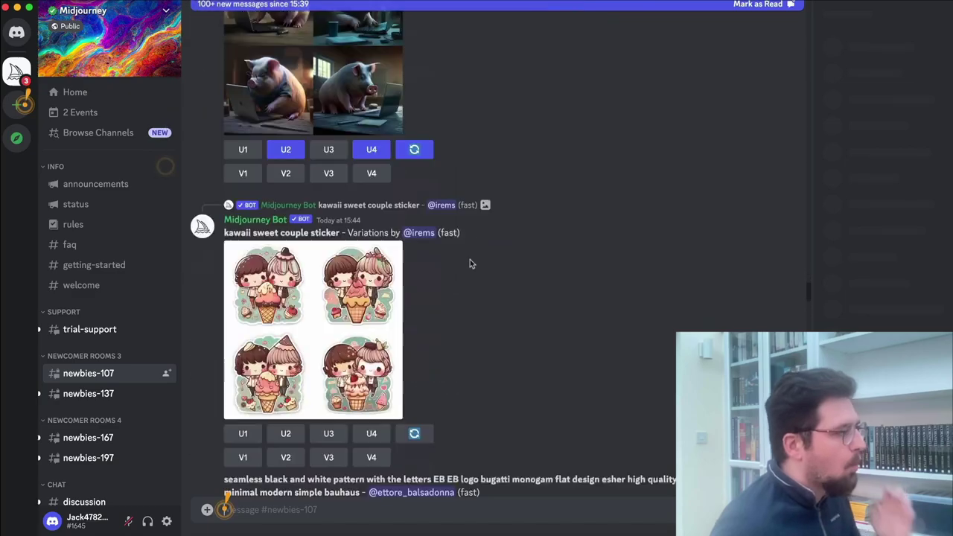
scroll(470, 263, down, 20)
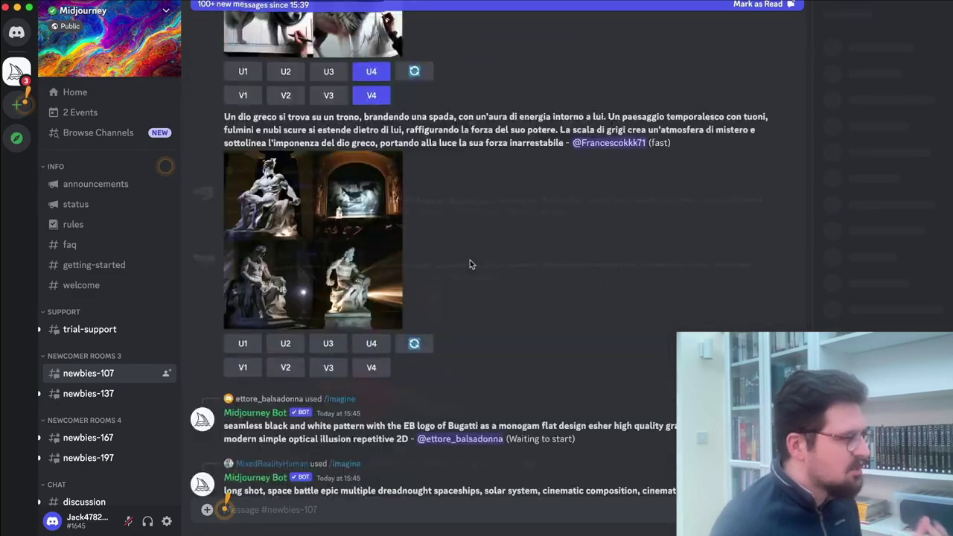
scroll(470, 263, down, 10)
scroll(469, 263, up, 8)
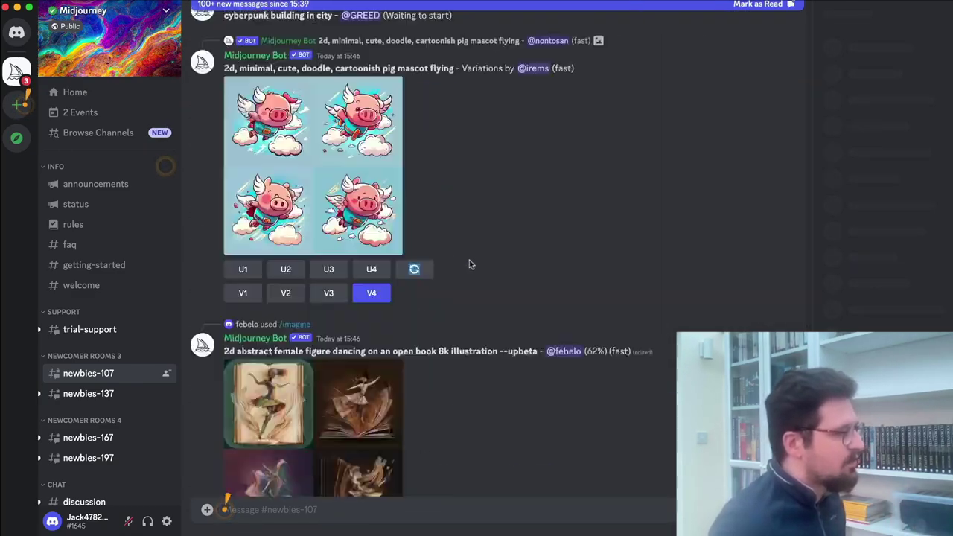
scroll(470, 263, down, 2)
scroll(412, 438, up, 15)
scroll(412, 437, down, 13)
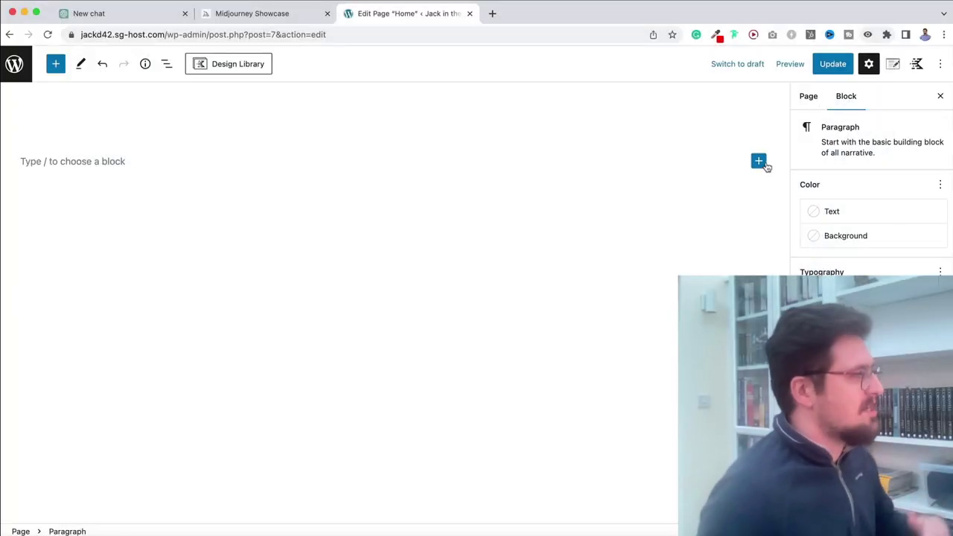
Insert a single-column Row Layout block on the Home page
click(758, 161)
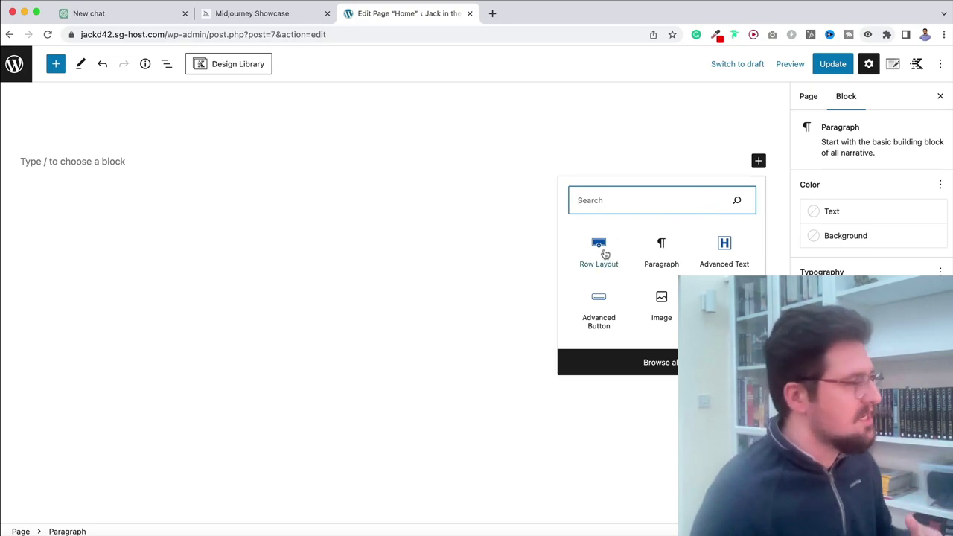
click(603, 253)
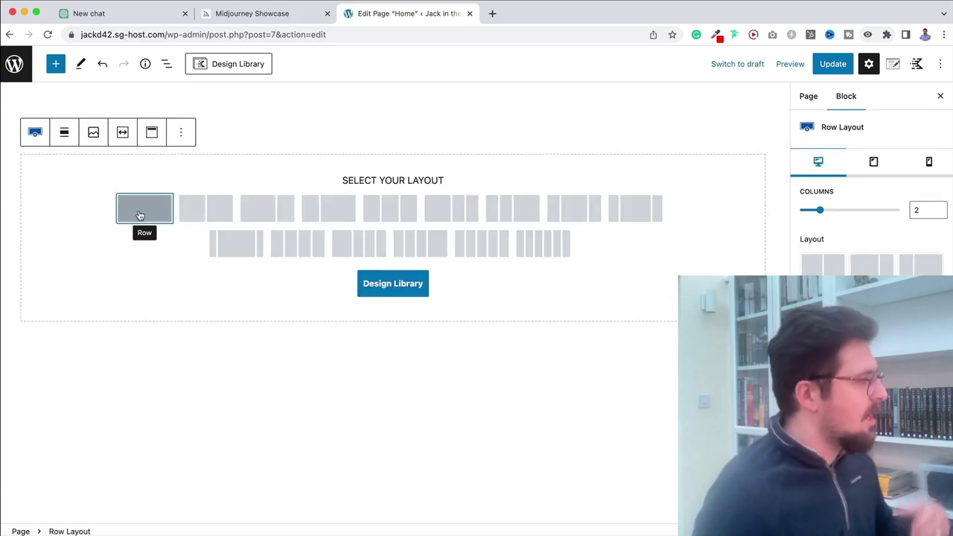
click(140, 213)
click(394, 184)
click(468, 176)
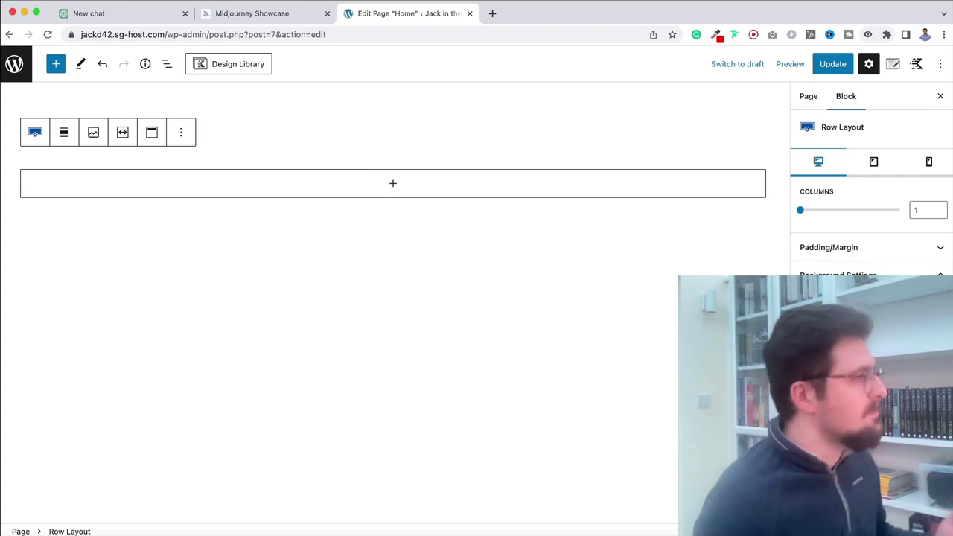
Upload AI Art Burger.jpg as the row's background and align the row full width
drag(201, 153, 293, 393)
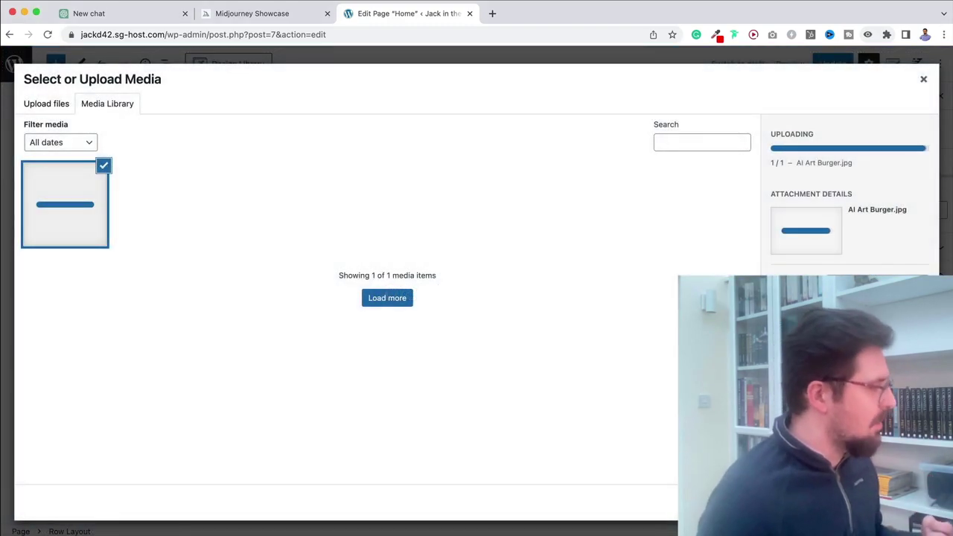
click(901, 503)
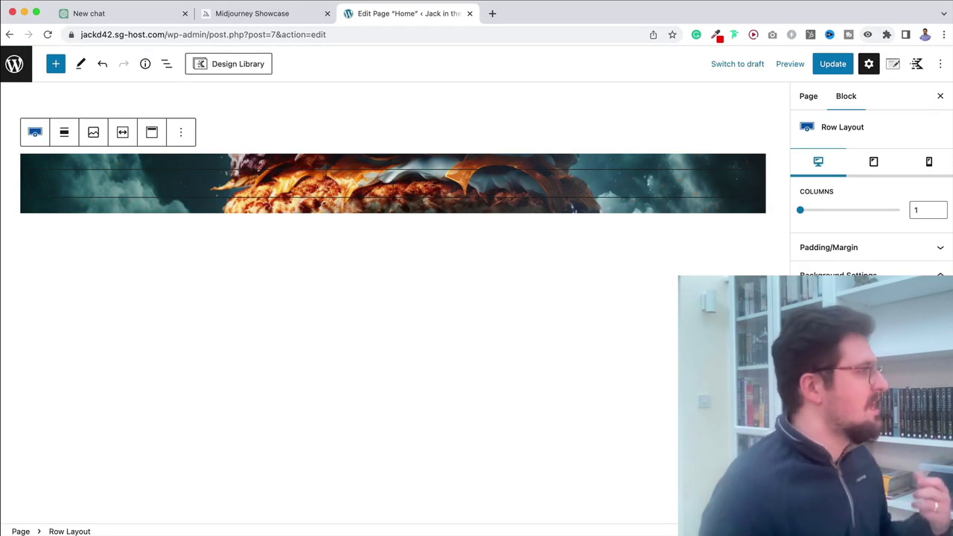
click(64, 132)
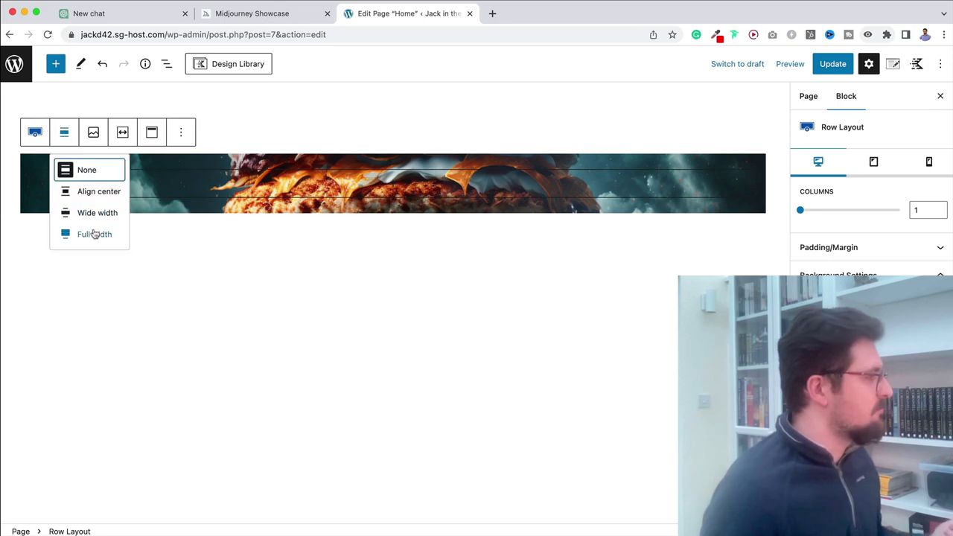
click(97, 234)
click(848, 247)
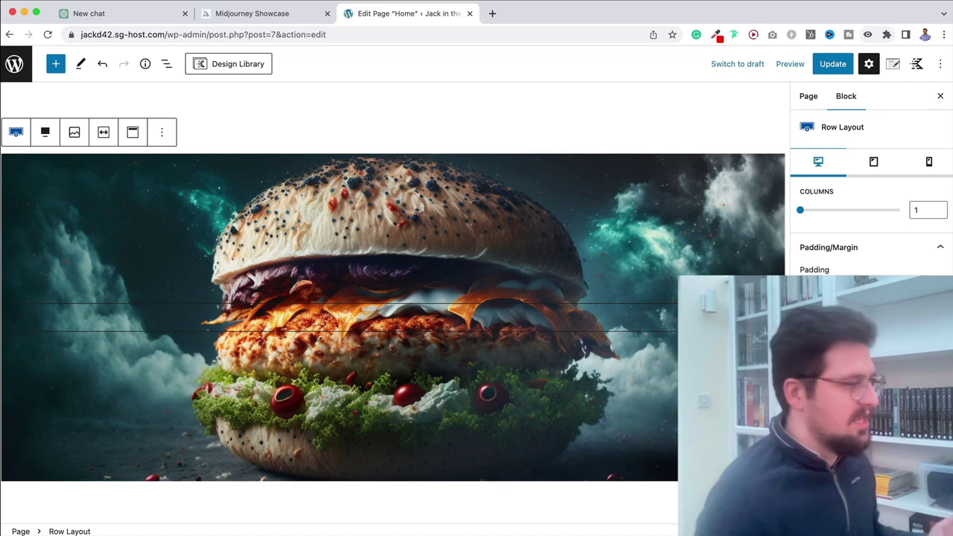
click(790, 63)
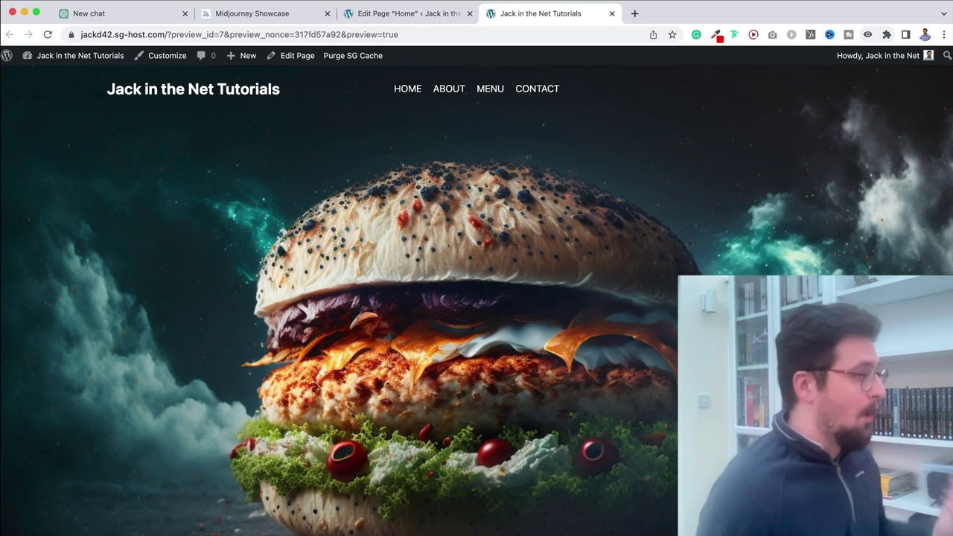
scroll(890, 259, down, 2)
scroll(890, 258, up, 2)
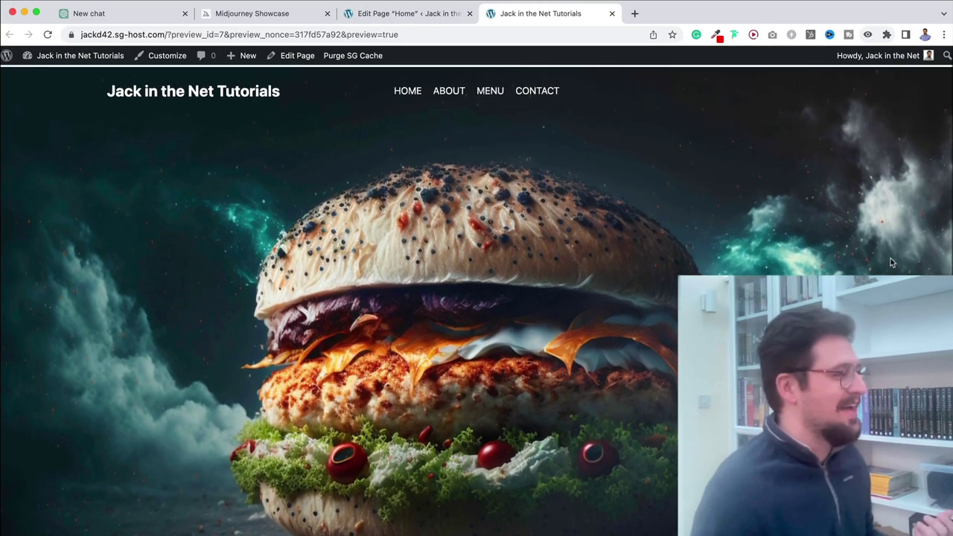
scroll(890, 258, down, 2)
scroll(892, 262, up, 2)
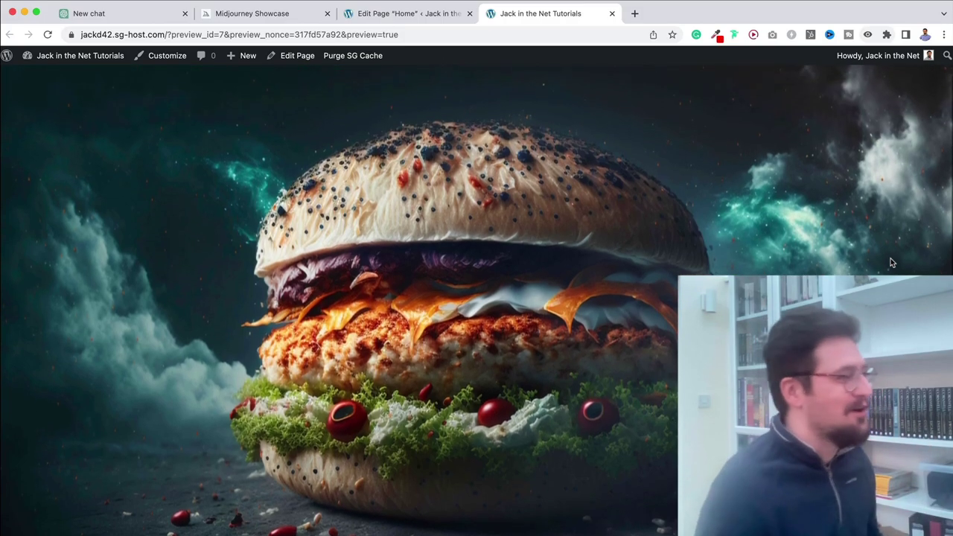
scroll(892, 262, up, 1)
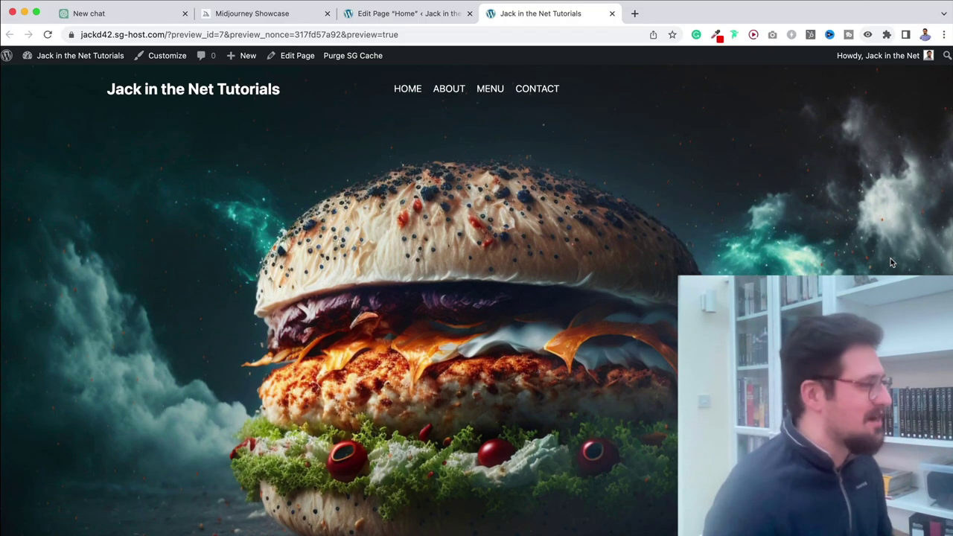
scroll(891, 262, down, 1)
scroll(890, 258, down, 3)
scroll(666, 255, up, 2)
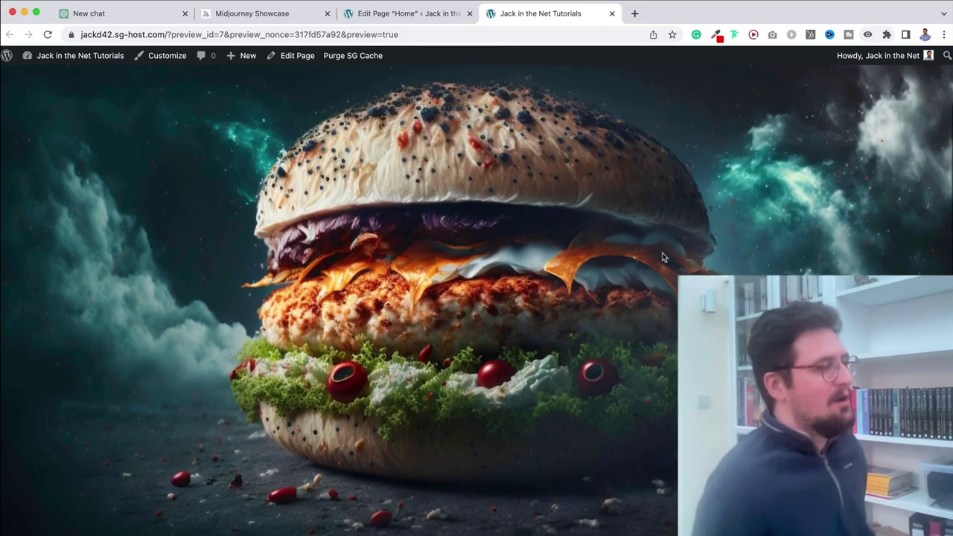
scroll(214, 229, up, 2)
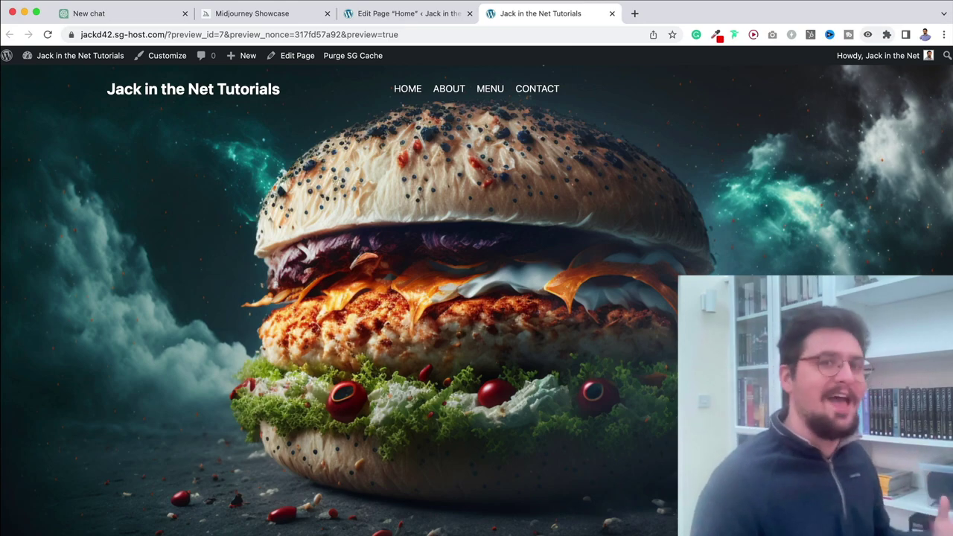
key(super+1)
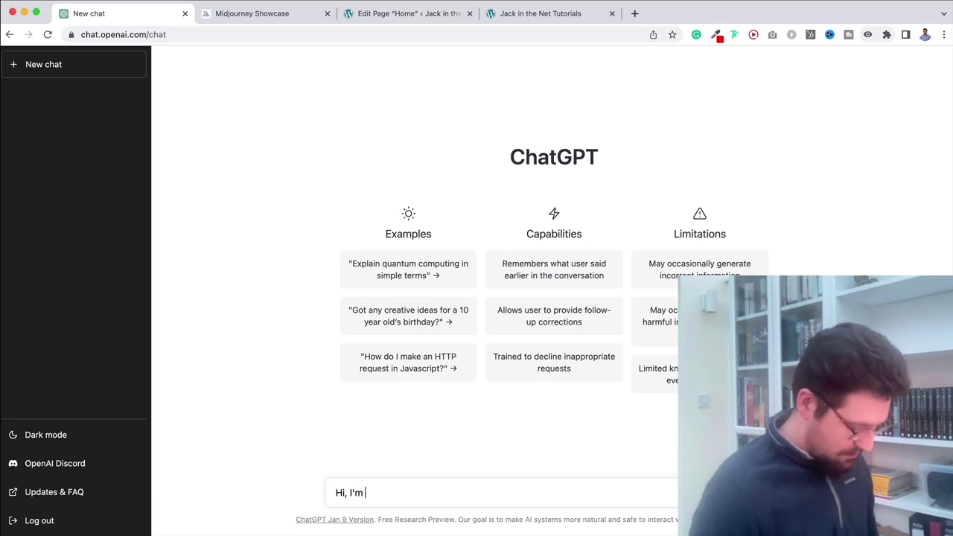
Ask ChatGPT to generate a menu for the burger restaurant website
text(making a website)
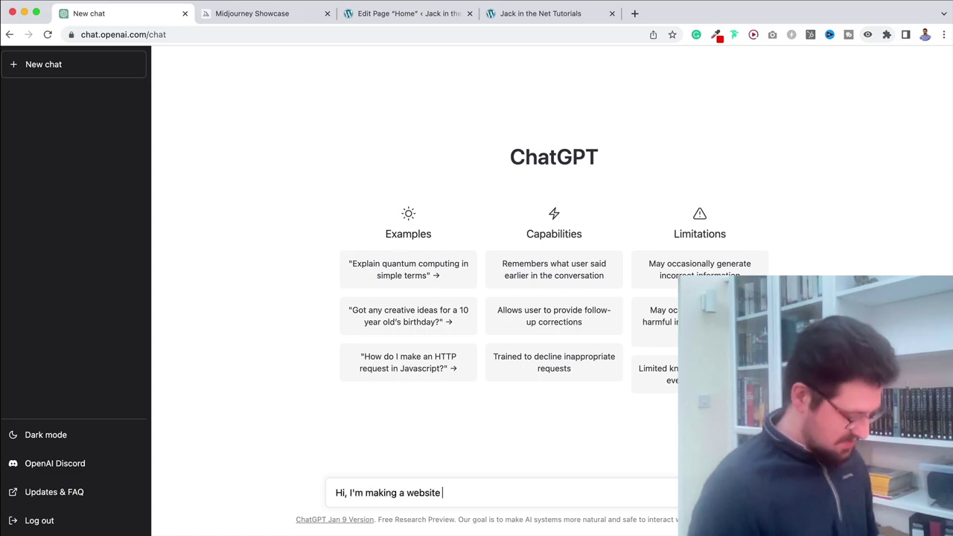
text( for my )
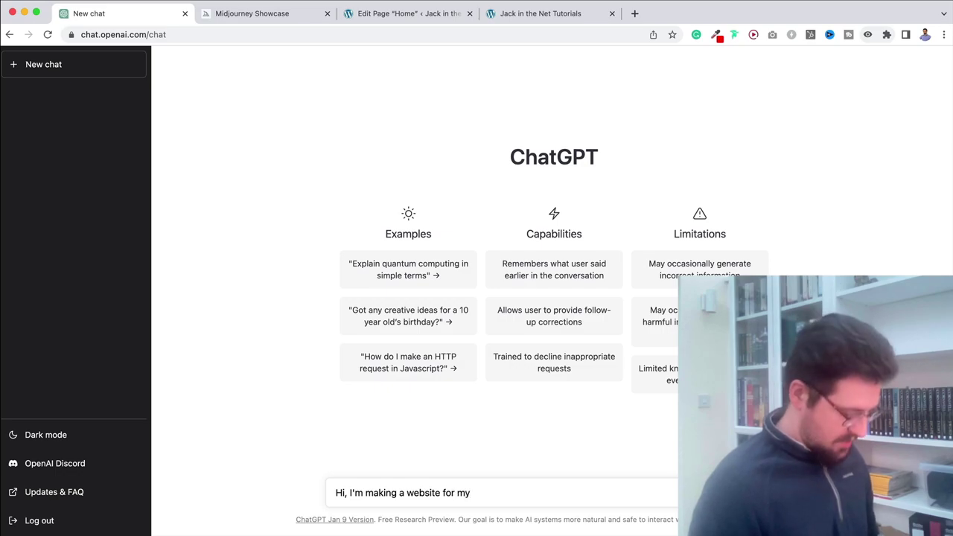
text(burger restaurant)
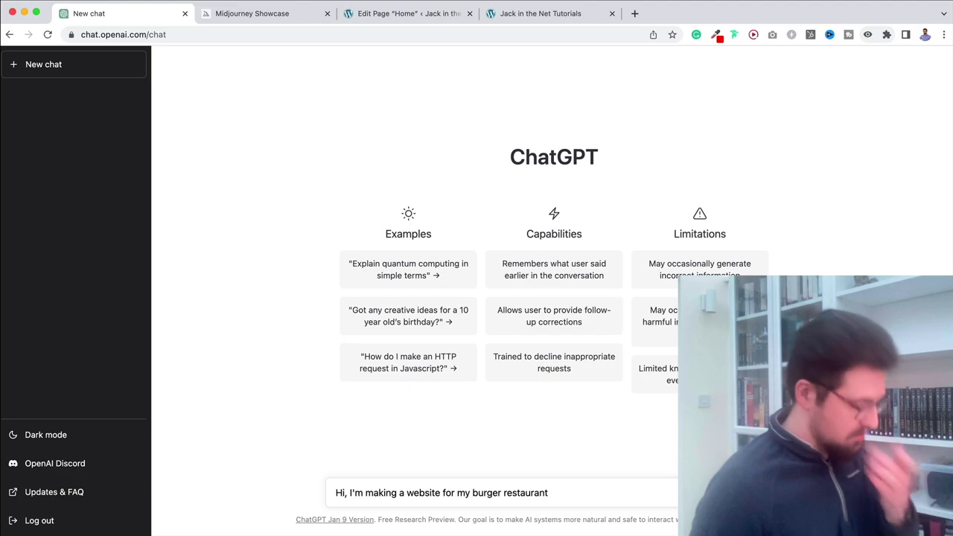
key(BackSpace)
text(. Can you )
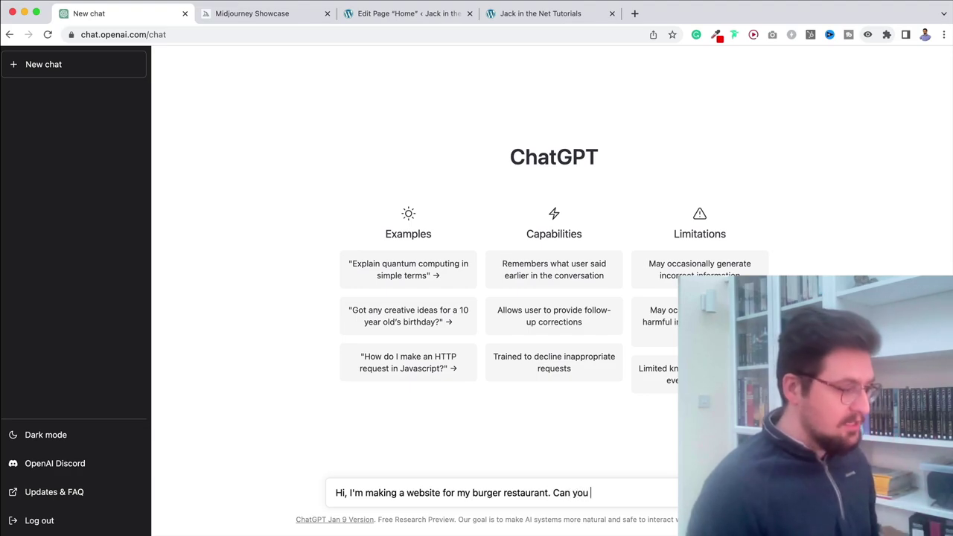
text(generate )
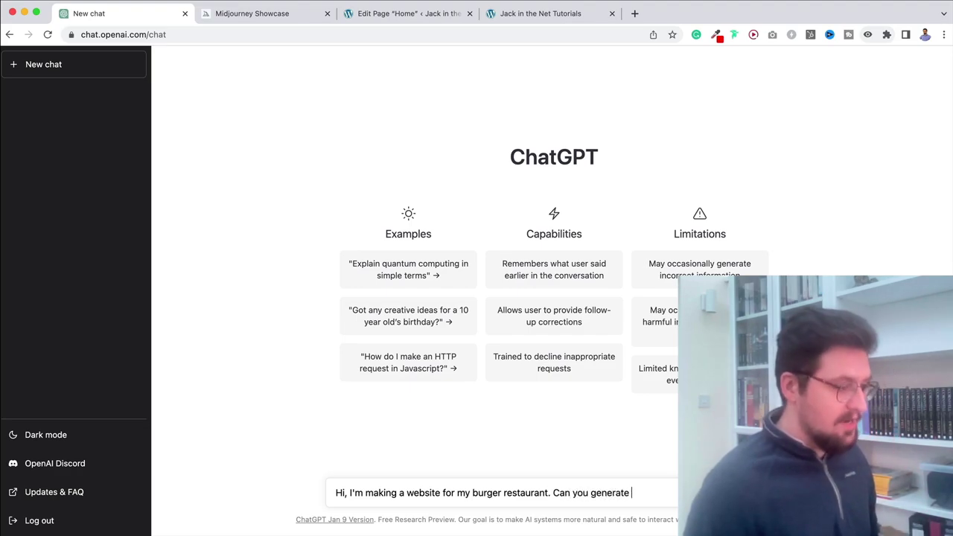
text(a menu for me?)
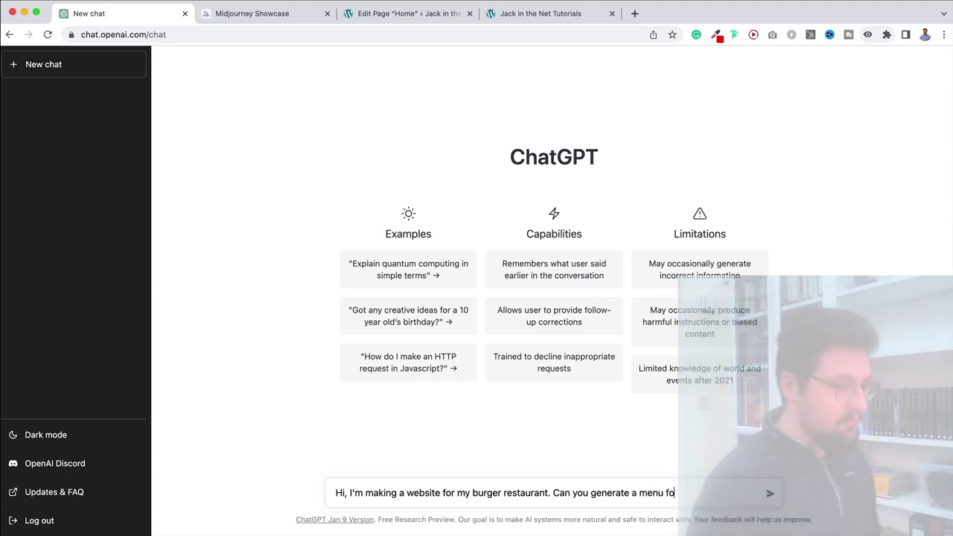
key(Return)
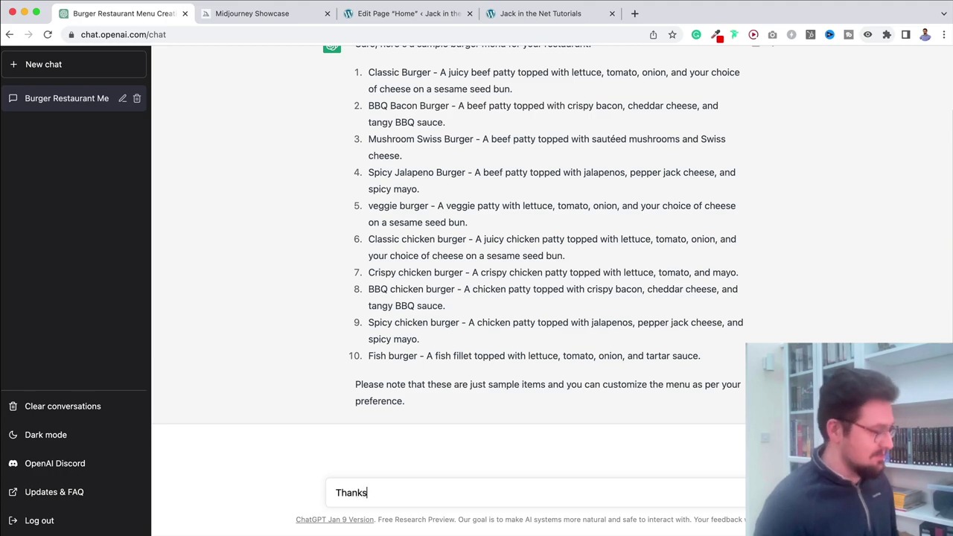
Ask ChatGPT to add the pasted applewood bacon, onion ring, pimento cheese, chipotle honey burger
text(, sounds gre)
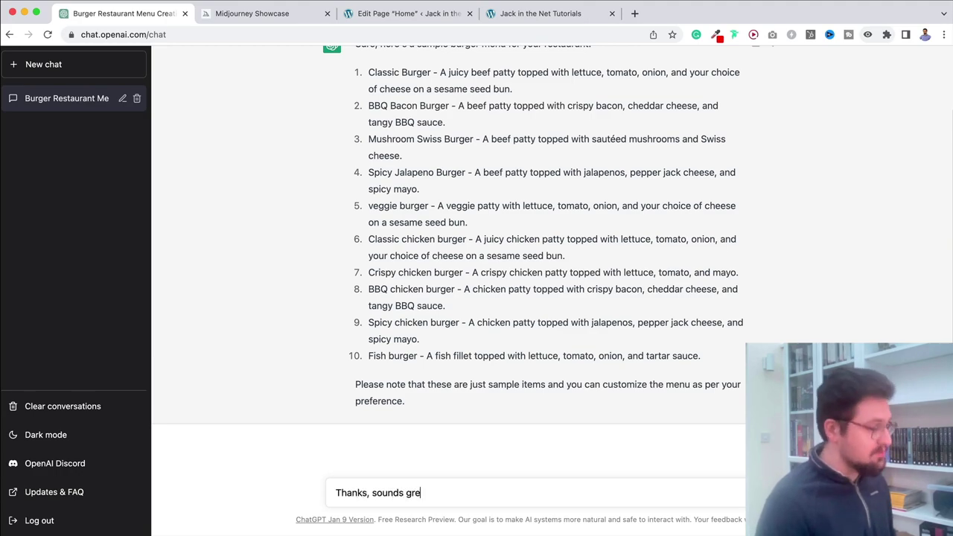
text(at. Could you a)
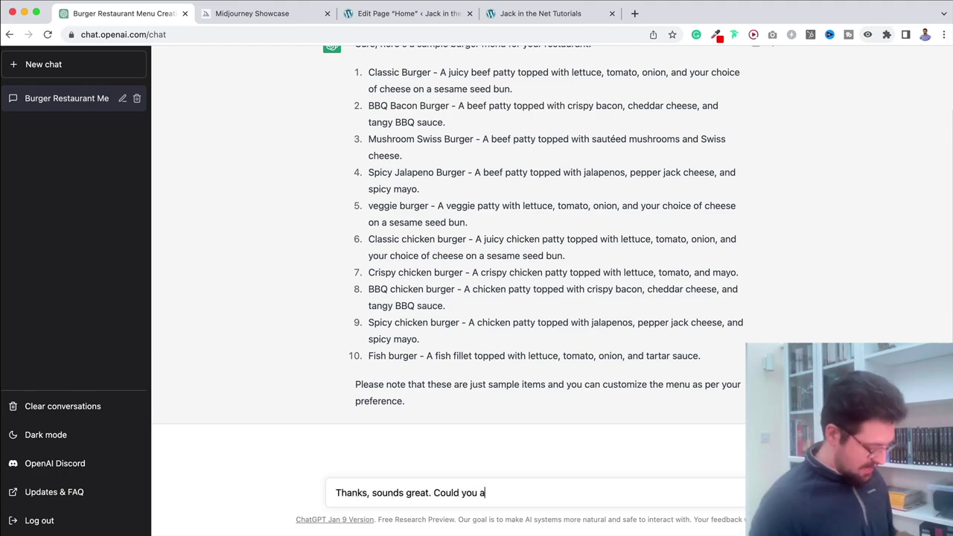
text(dd this to the menu for me)
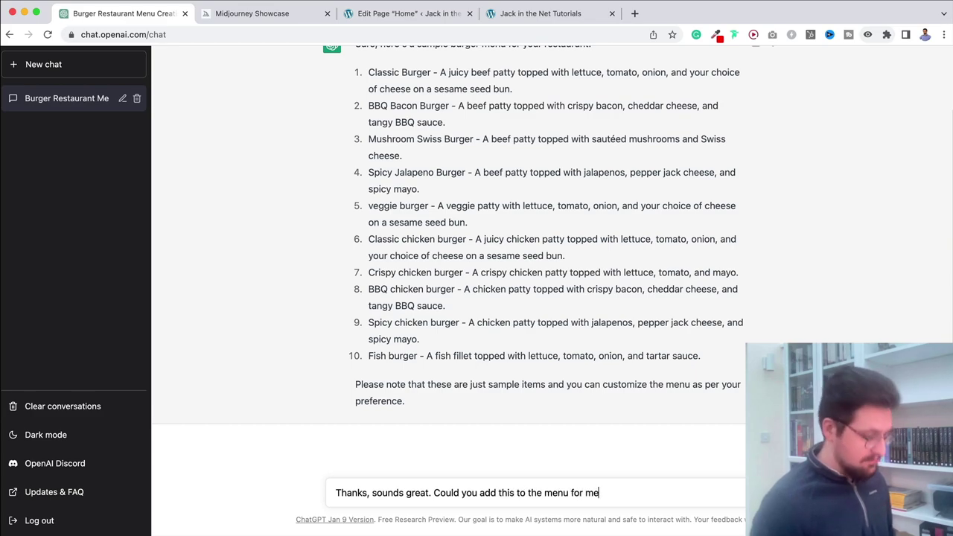
text(: a burger with applewood smoked bacon, onion rings + homemade pimento cheese + chipotle honey)
key(Return)
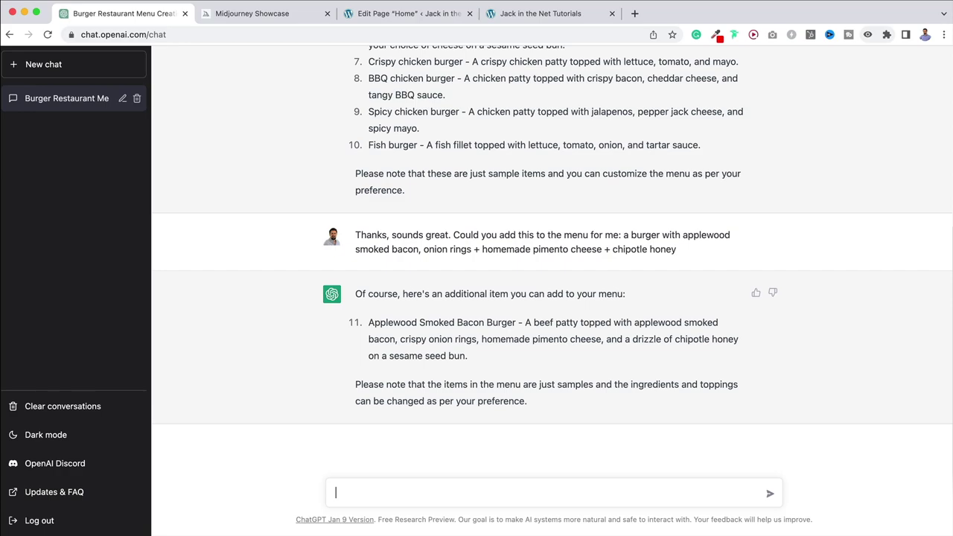
Ask ChatGPT for alternative burger names and choose number 3, The Smoke and Spice Burger
text(ould you give me some ideas )
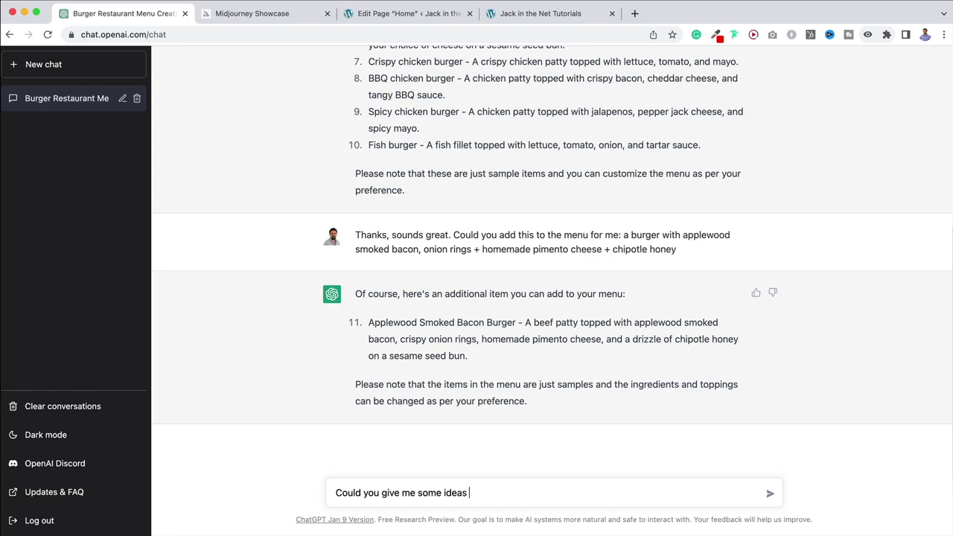
text(of other names for this burger)
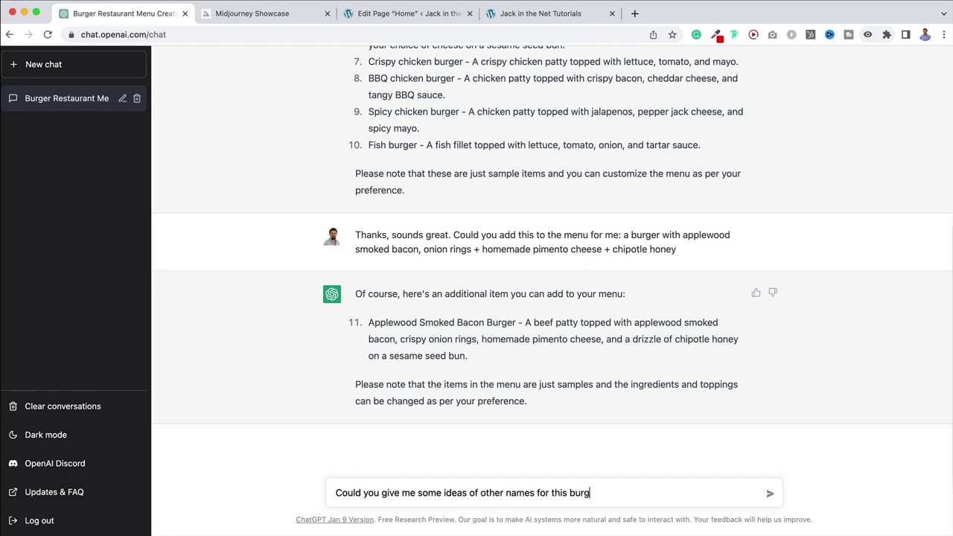
text(?)
key(Return)
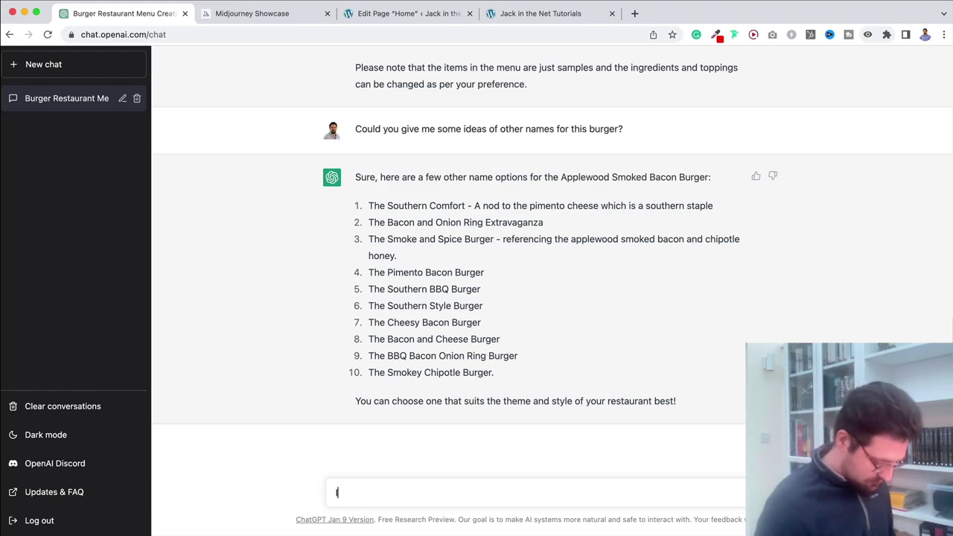
text(go with num)
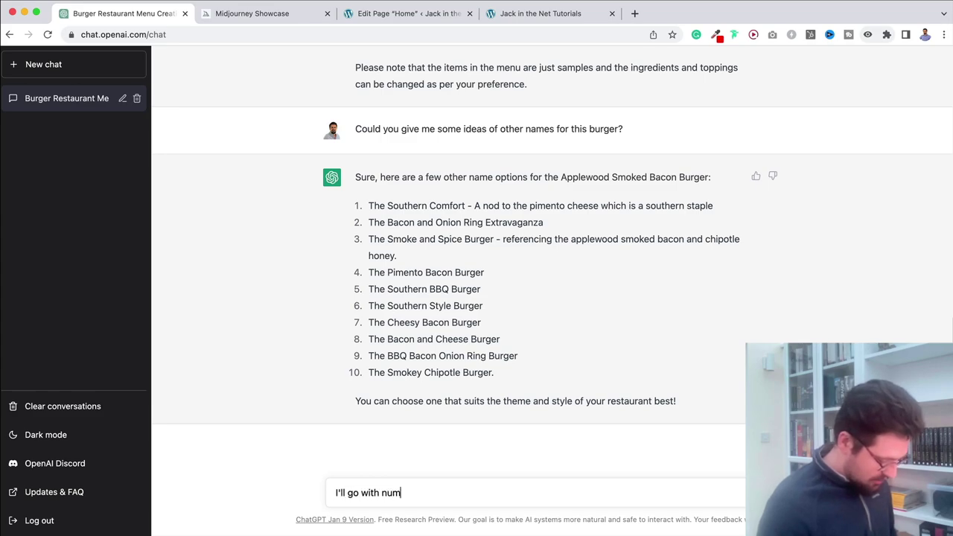
text(ber 3 please)
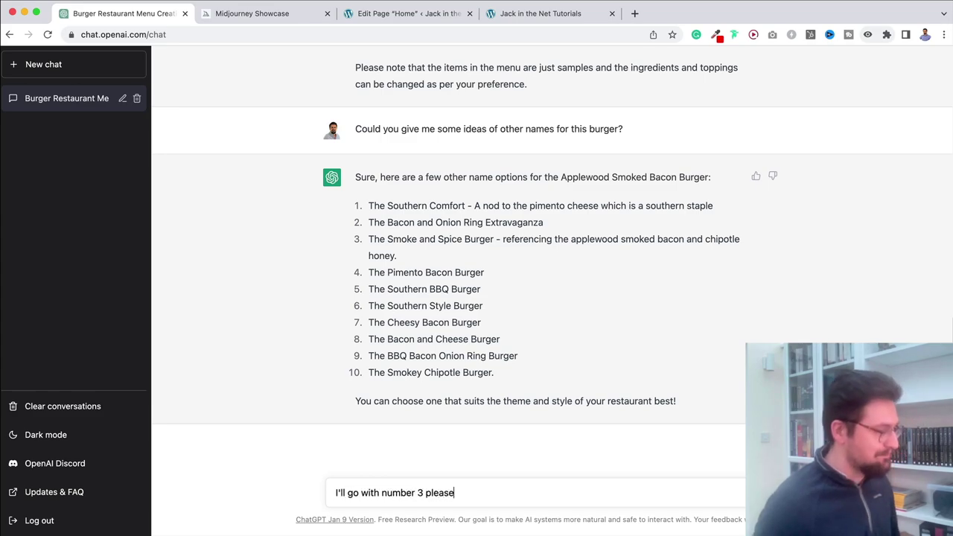
key(Return)
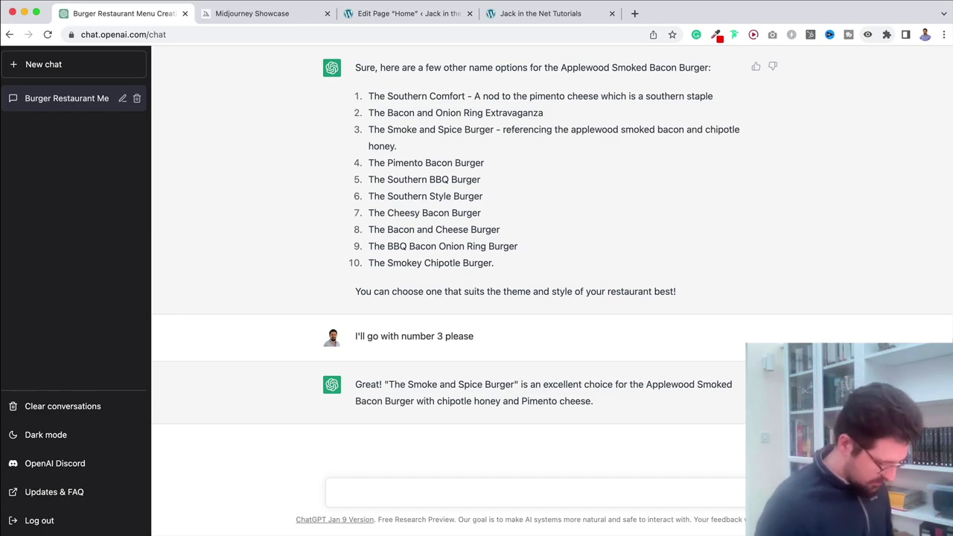
text(Can you write an SEO rich descriptio)
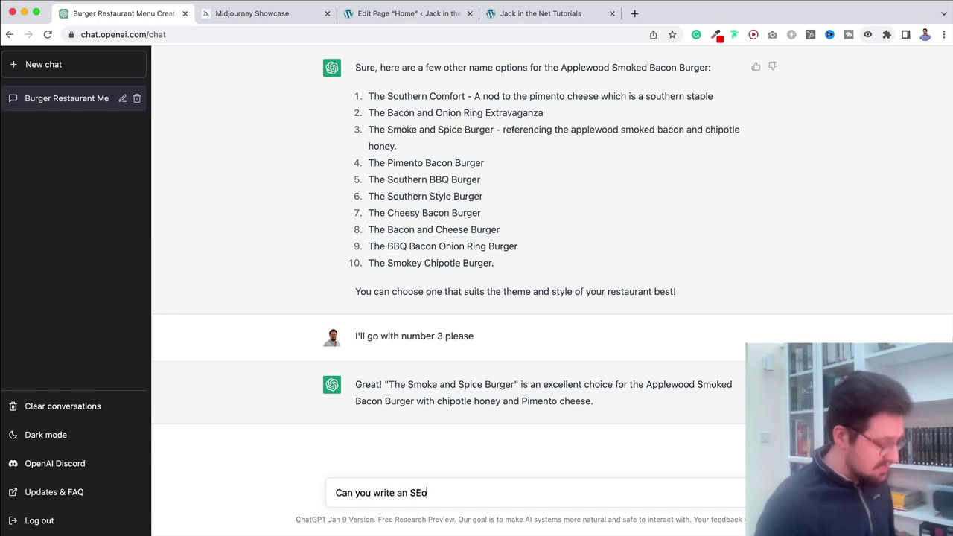
Request an SEO home page description targeting keywords Burger, Burger Restaurant and Manhattan
key(BackSpace)
text(O rich description)
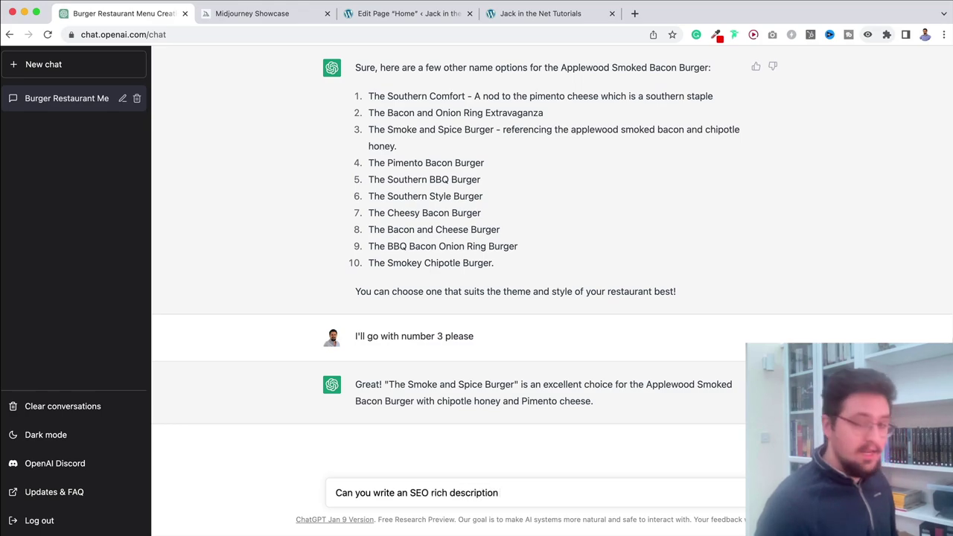
text( fo)
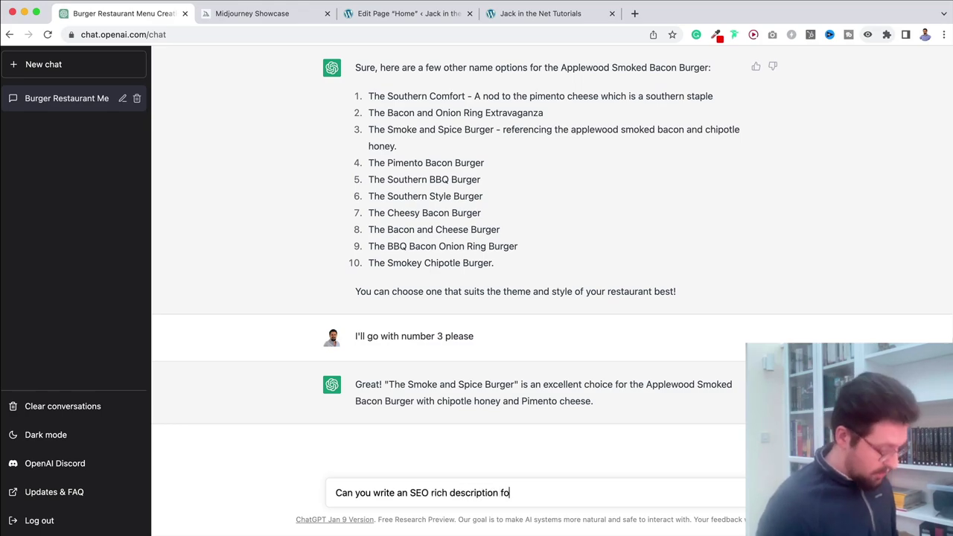
text(r the home page of my webs)
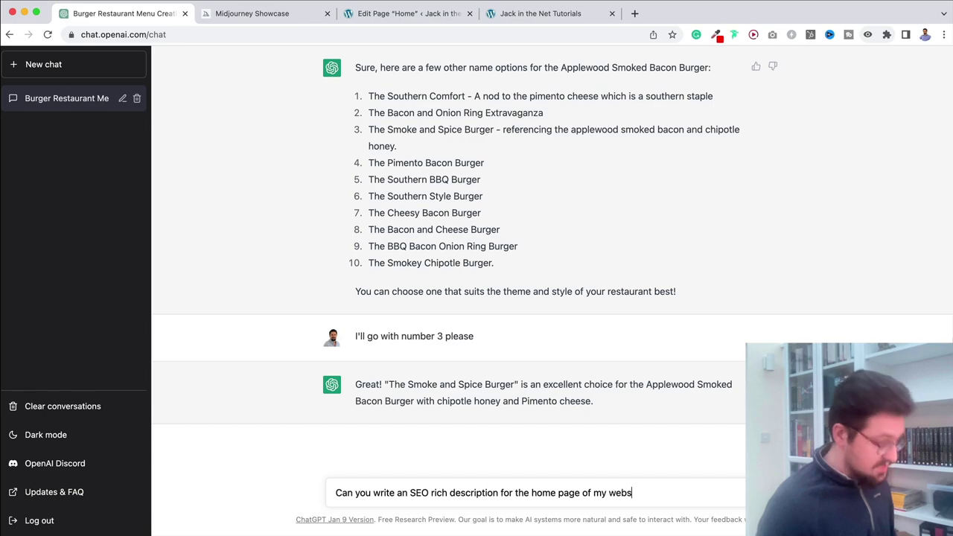
text(ite, telling people we are b)
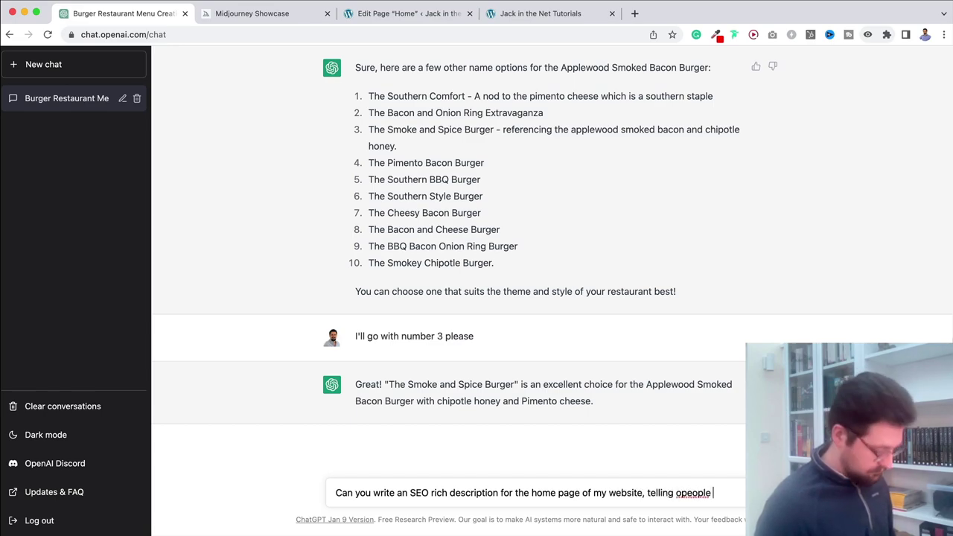
text(ased in central manhattan)
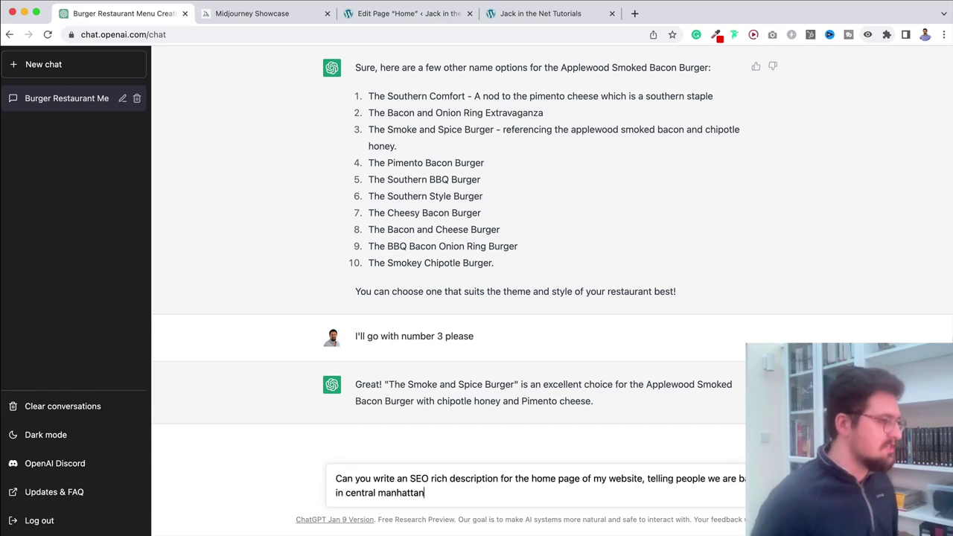
text( and offer the bes)
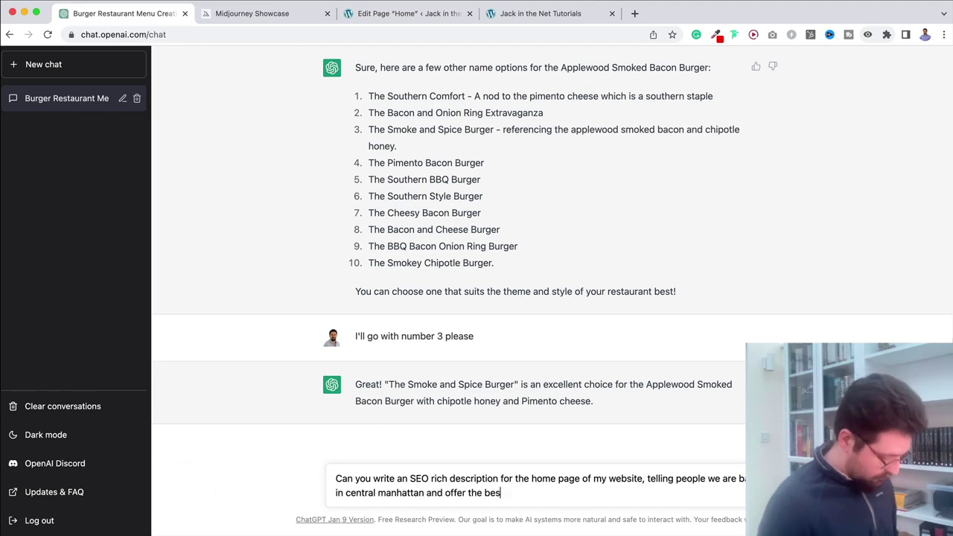
text(t quality bur)
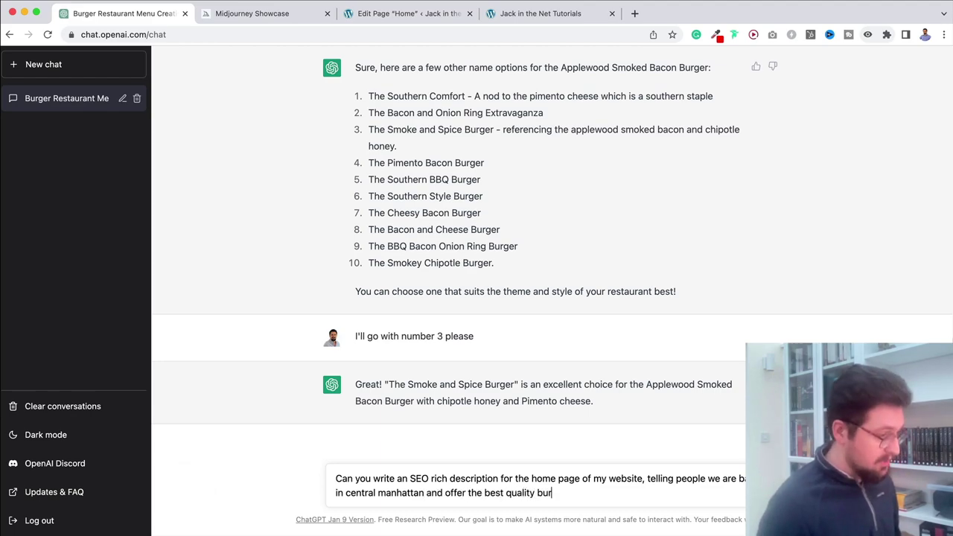
text(gers, with the main )
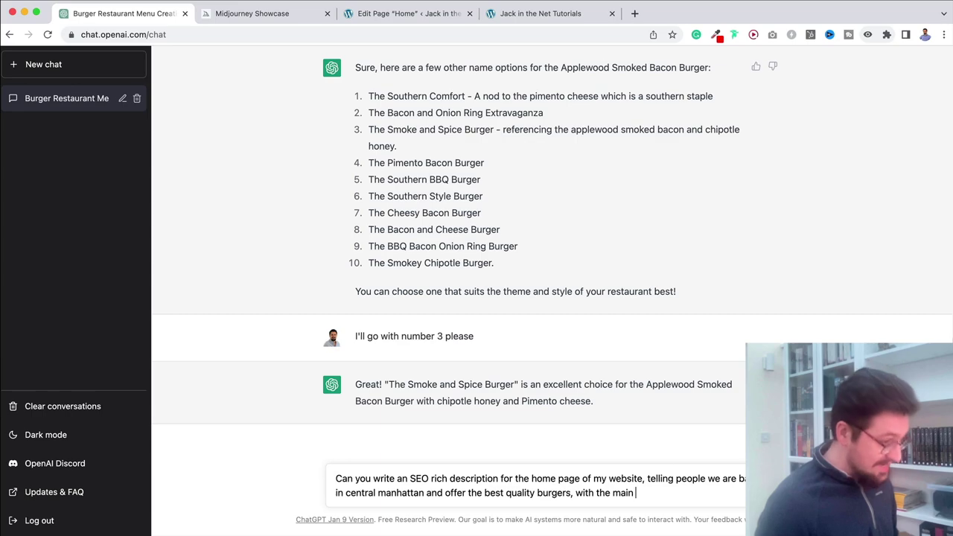
text(keywords being:)
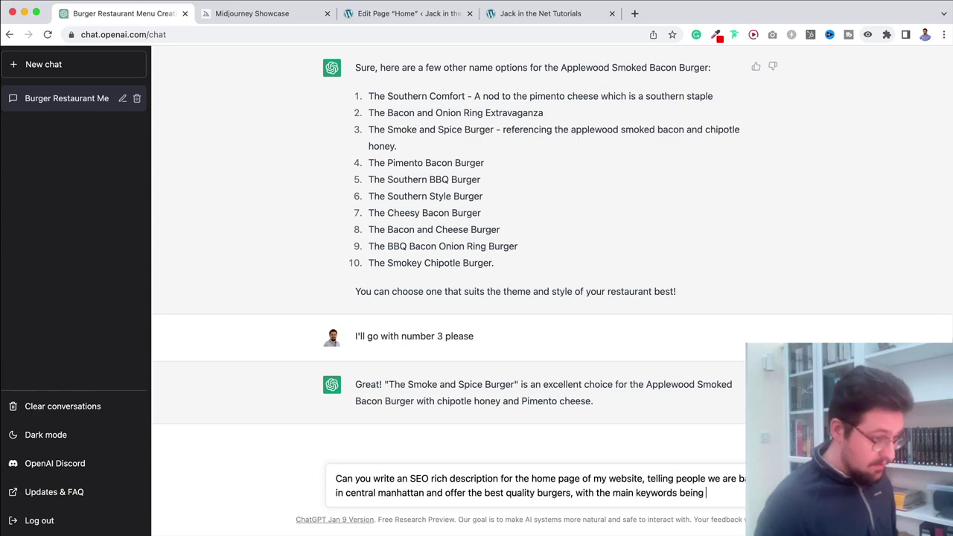
key(shift+Return)
key(shift+Return)
text(Burger)
key(shift+Return)
text(Burger Restaurant)
key(shift+Return)
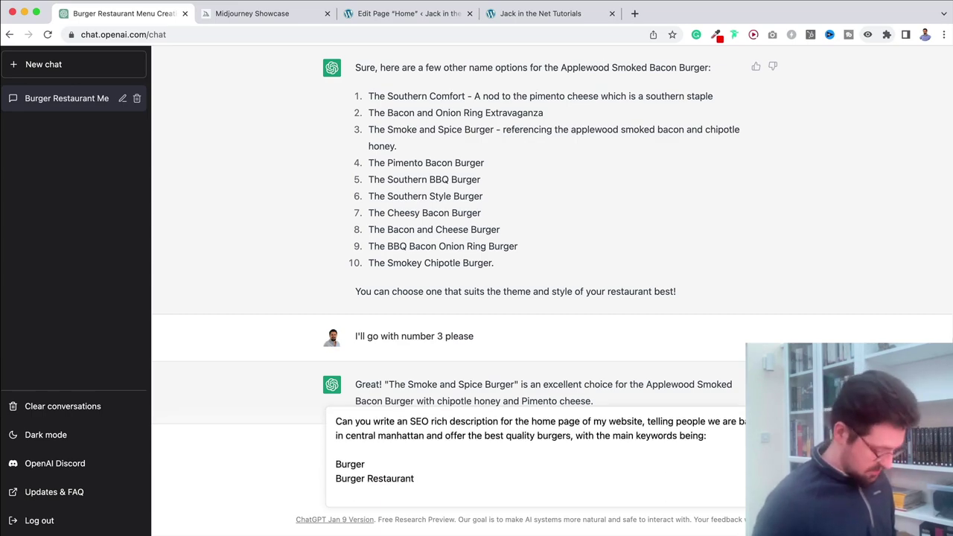
text(Manhattan)
key(Return)
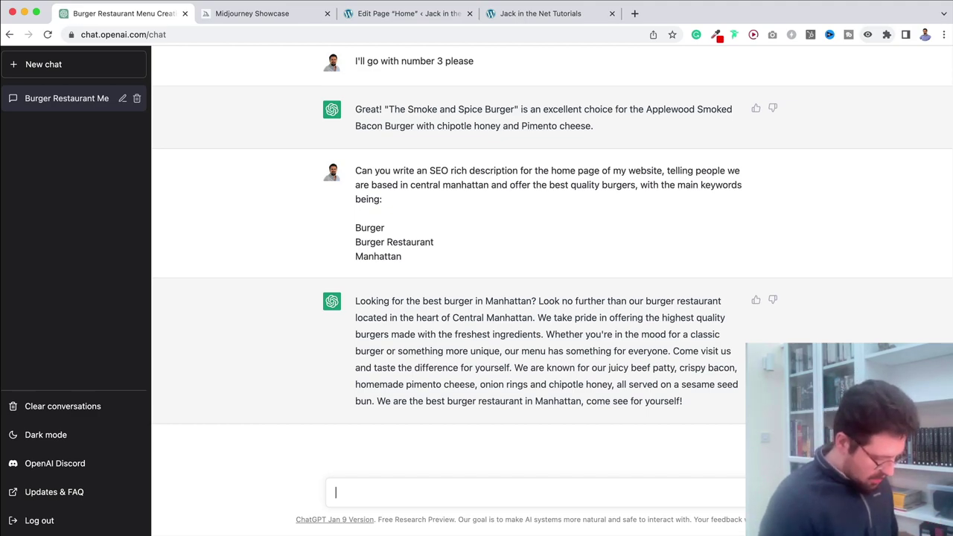
text(Thank you. Can oyu expand)
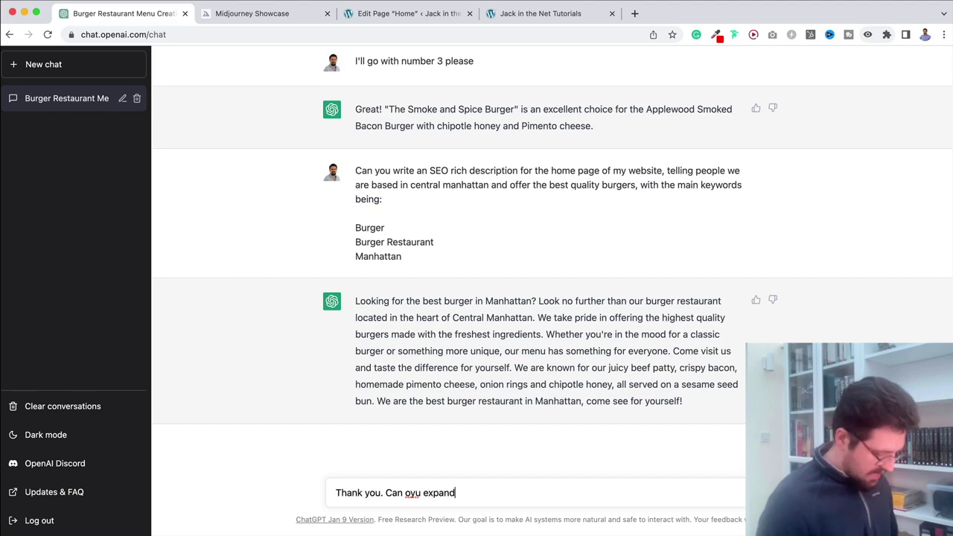
text( on that and make it )
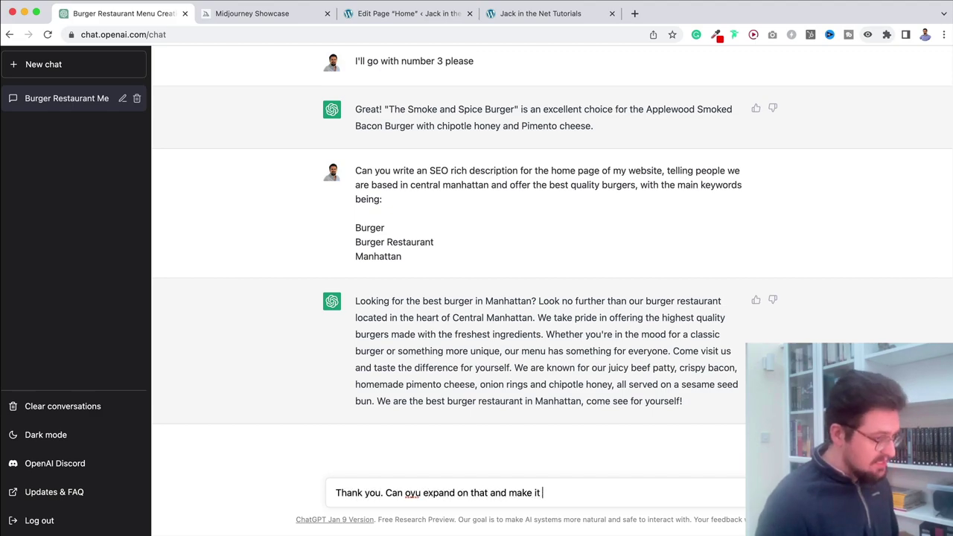
text(more per)
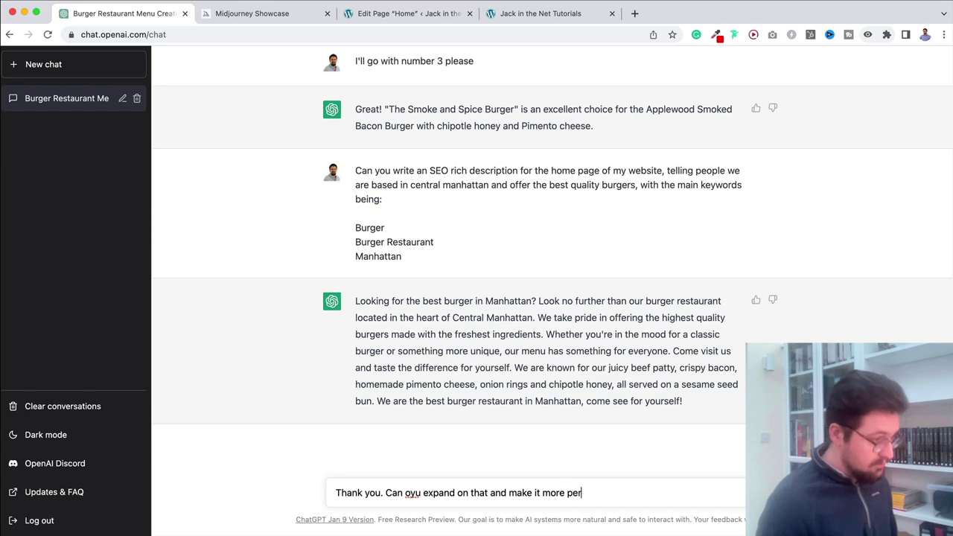
text(sonal)
Ask ChatGPT to expand the description, make it more personal and give it a cheeky vibe
double_click(413, 493)
text(you)
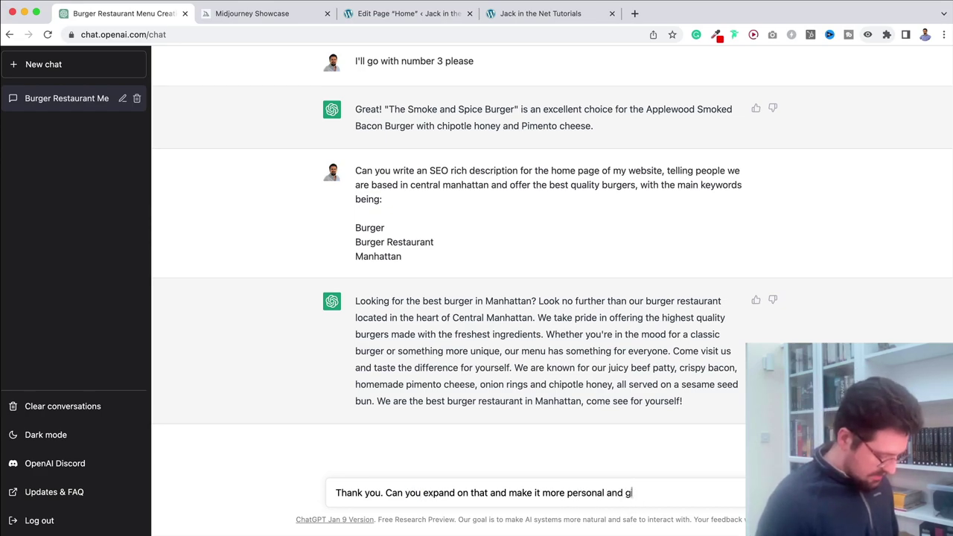
text( and givr)
key(BackSpace)
text(e it a cheeky)
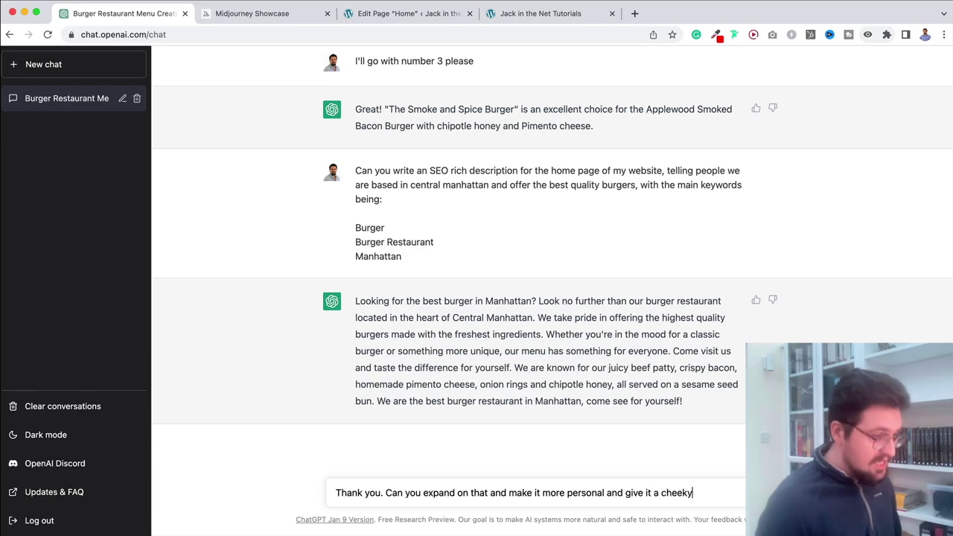
text( vibe)
key(Return)
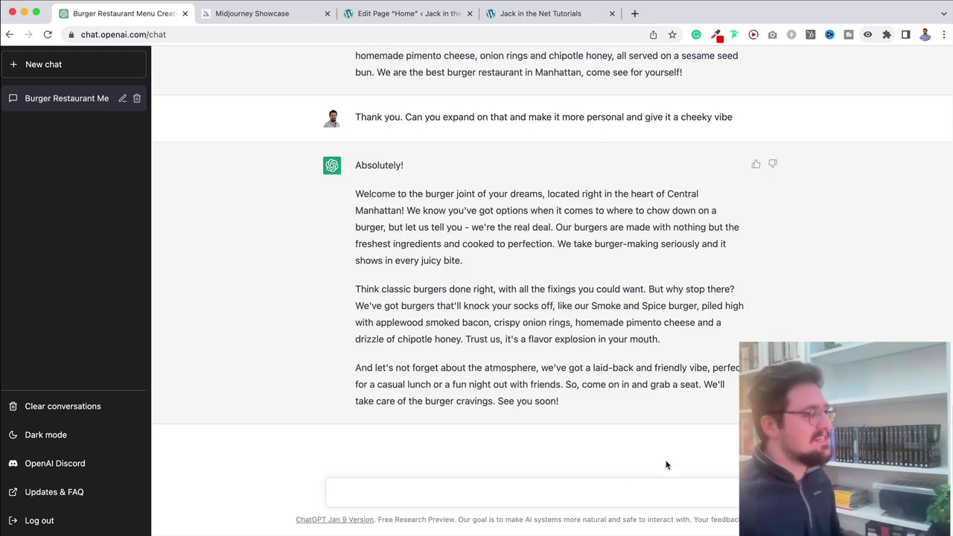
drag(567, 404, 352, 193)
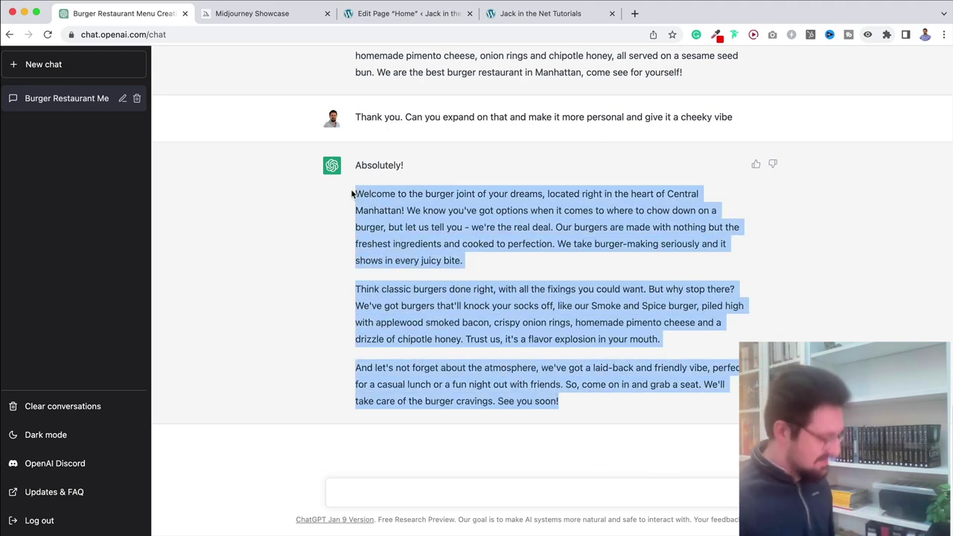
Paste ChatGPT's cheeky welcome text into a new paragraph block below the burger image
click(531, 16)
click(452, 13)
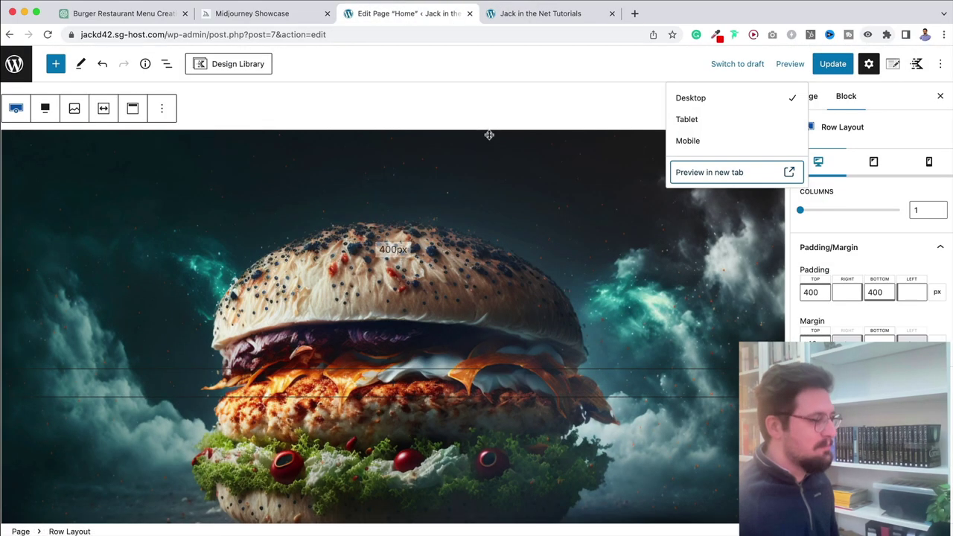
scroll(521, 231, down, 5)
click(523, 233)
key(Escape)
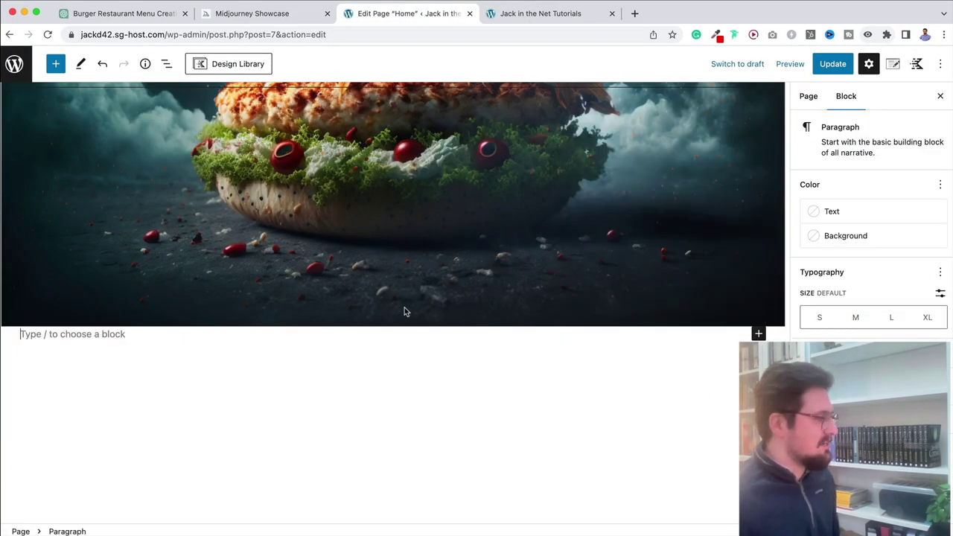
key(cmd+v)
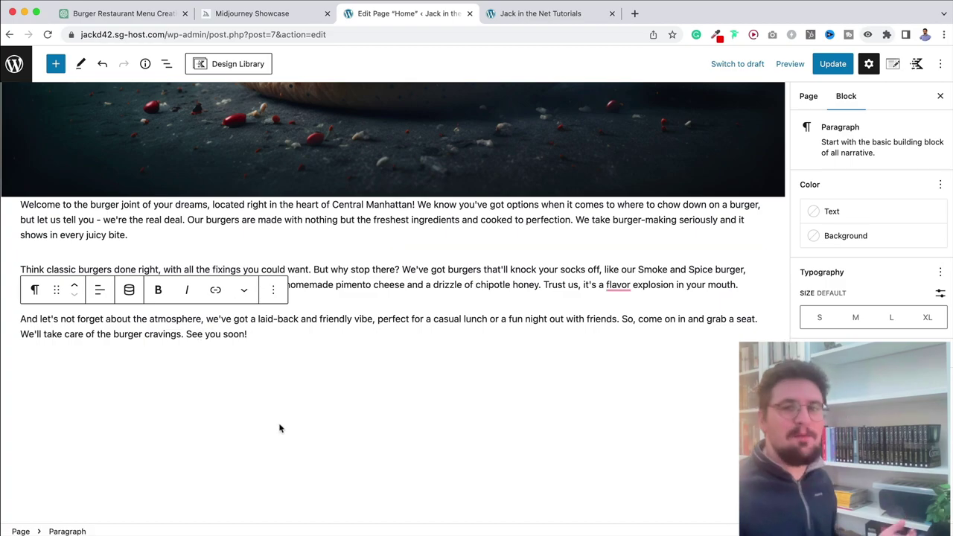
click(294, 399)
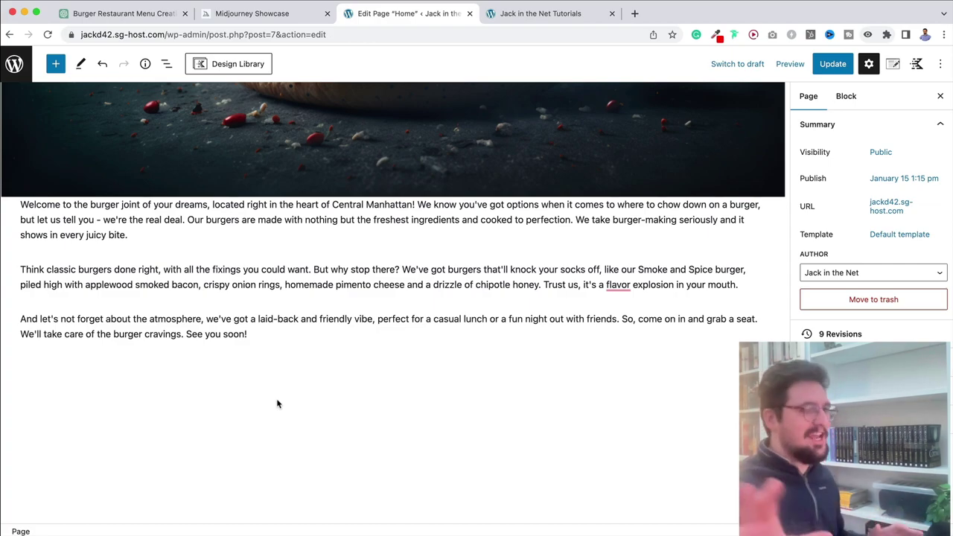
scroll(164, 385, up, 5)
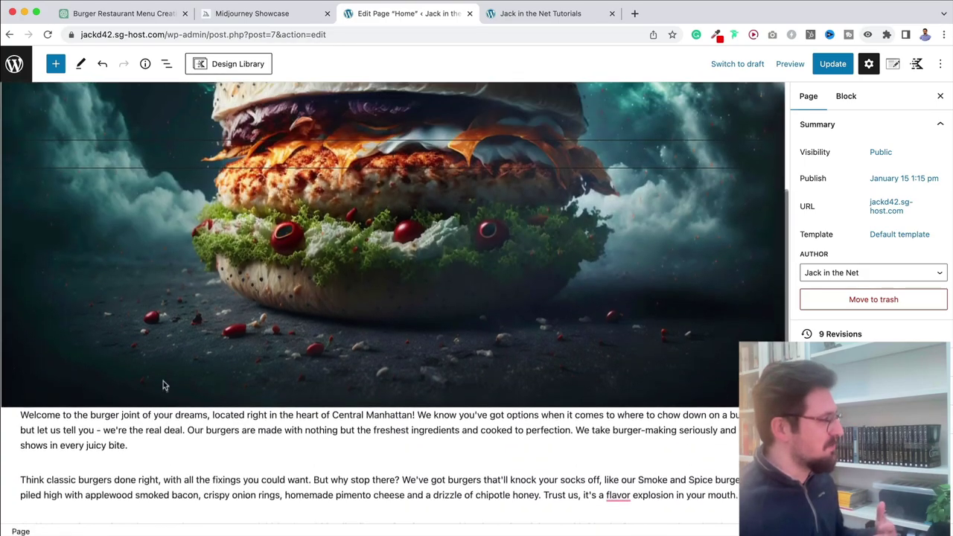
scroll(164, 380, down, 3)
scroll(223, 365, up, 10)
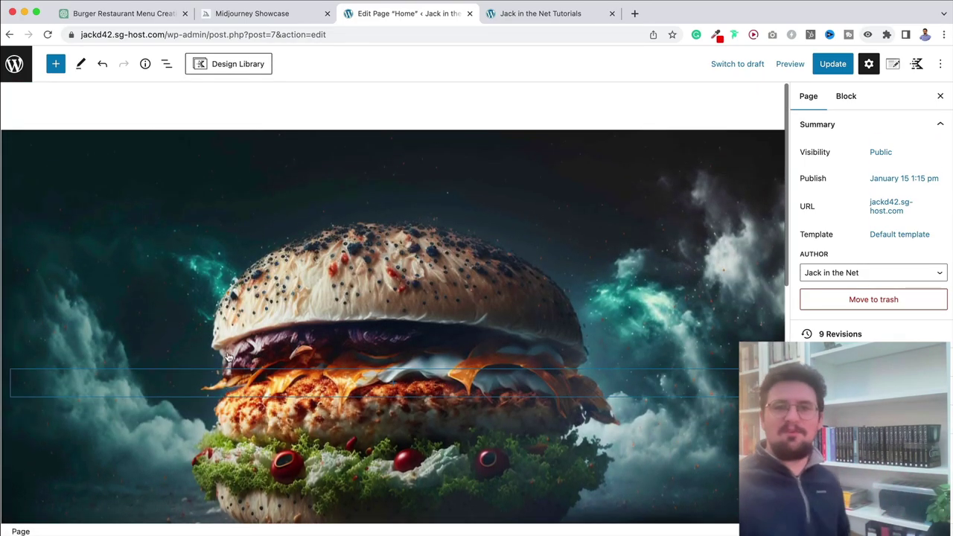
scroll(229, 356, down, 3)
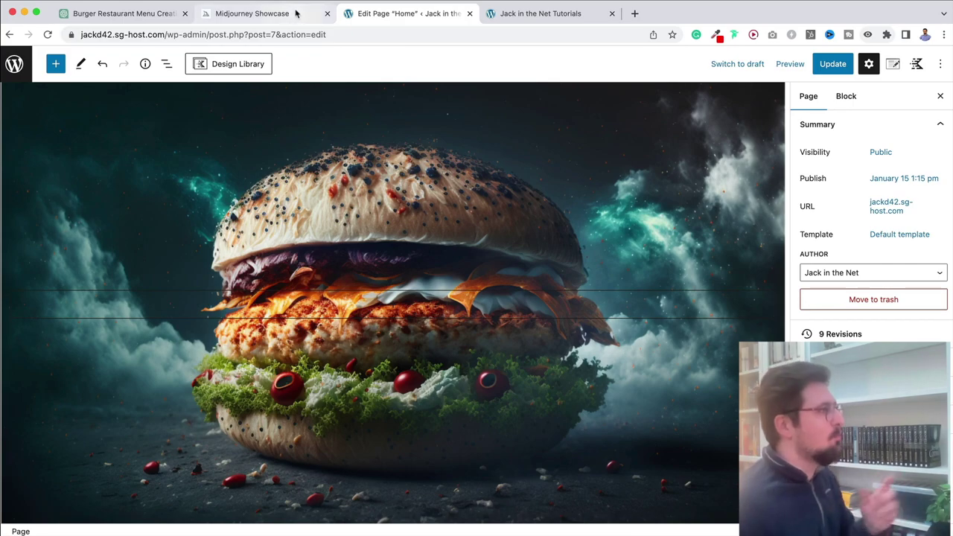
Ask ChatGPT for HTML code to create a call-to-action button on the website
click(122, 13)
click(405, 487)
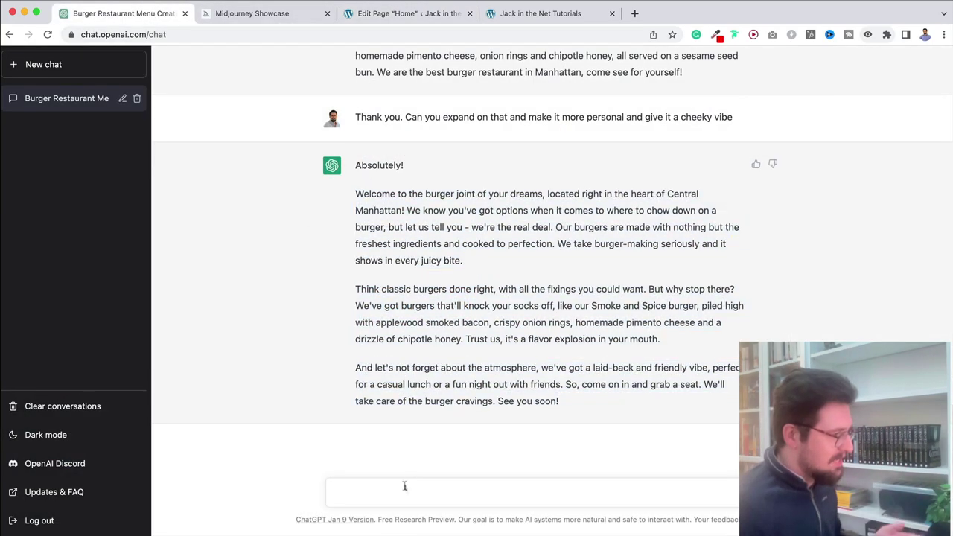
text(Can)
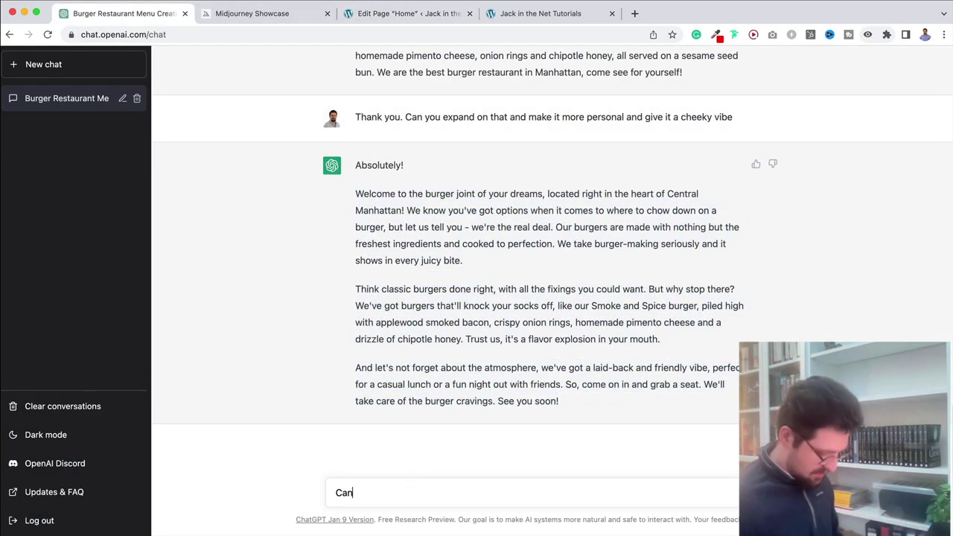
text( you write html )
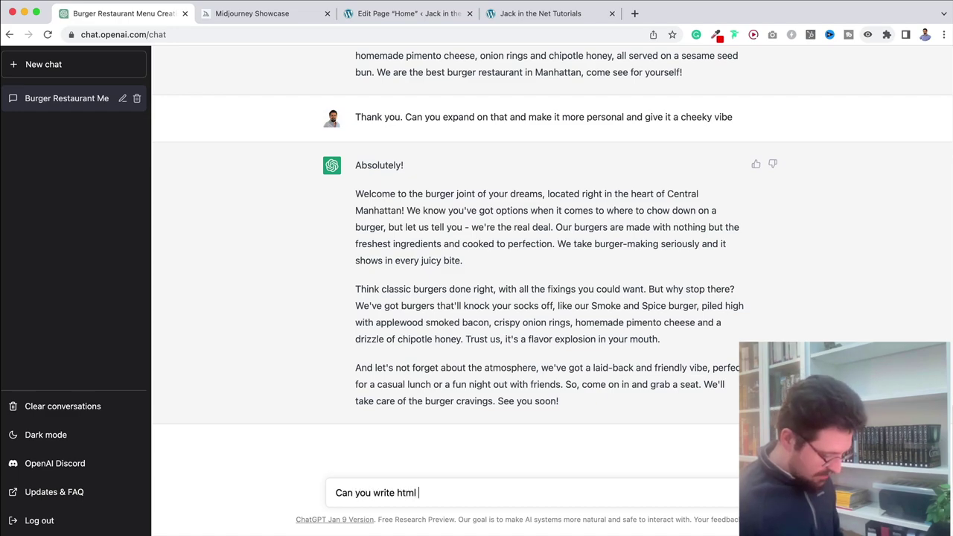
text(code for me to create a call to acti)
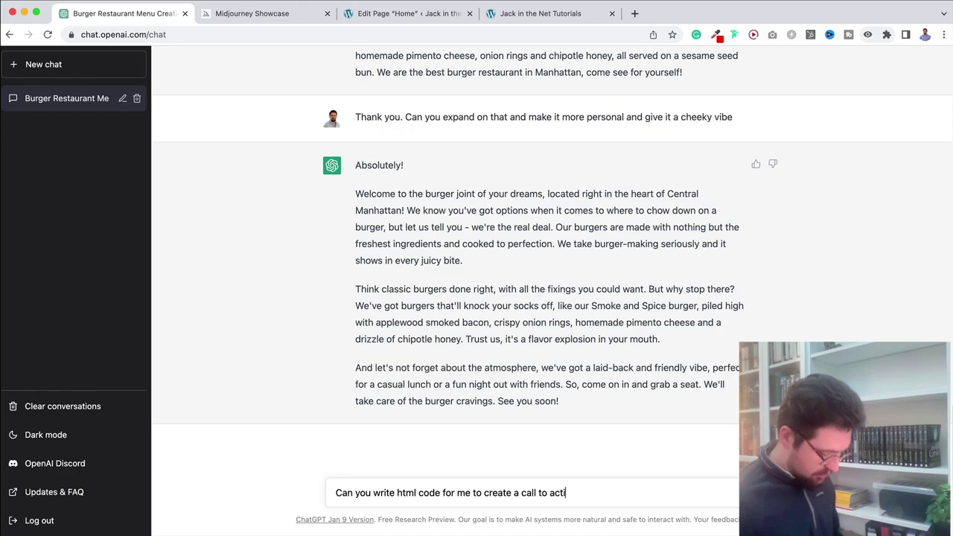
text(on button on my webs)
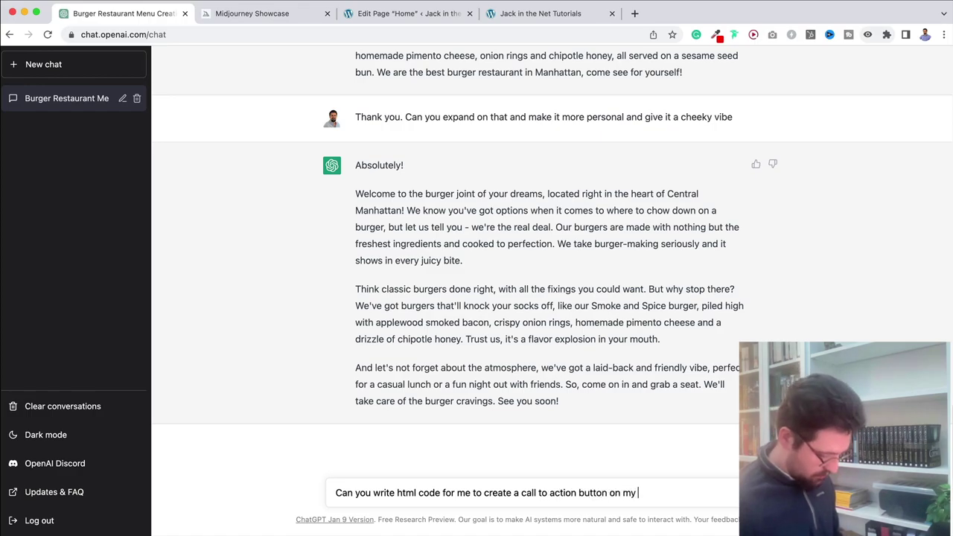
text(ite)
key(Return)
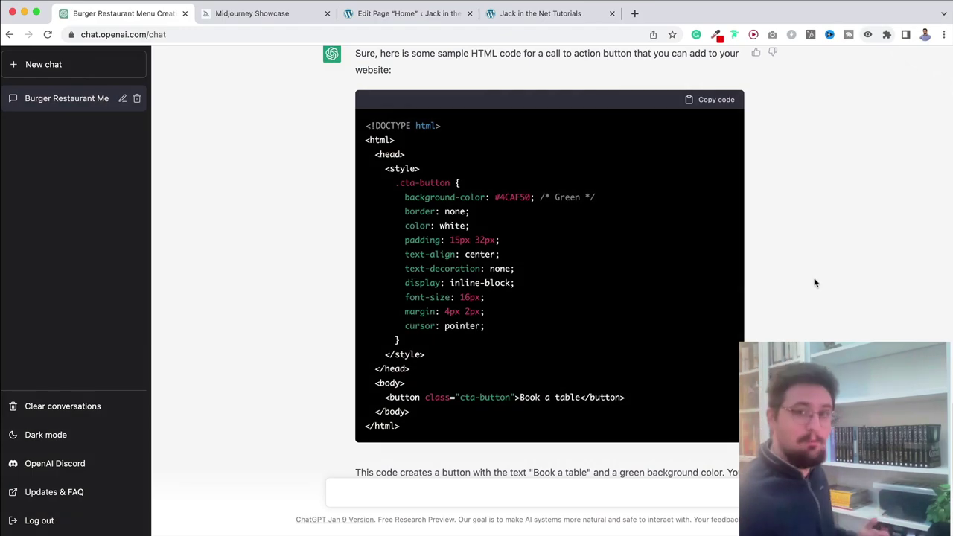
Copy ChatGPT's HTML code for the green 'Book a table' button
scroll(702, 302, down, 2)
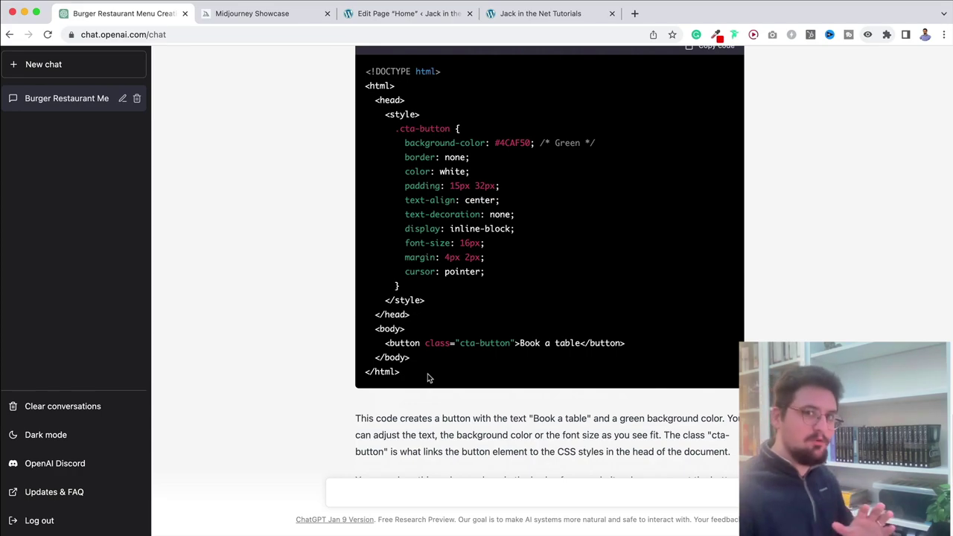
scroll(429, 373, up, 1)
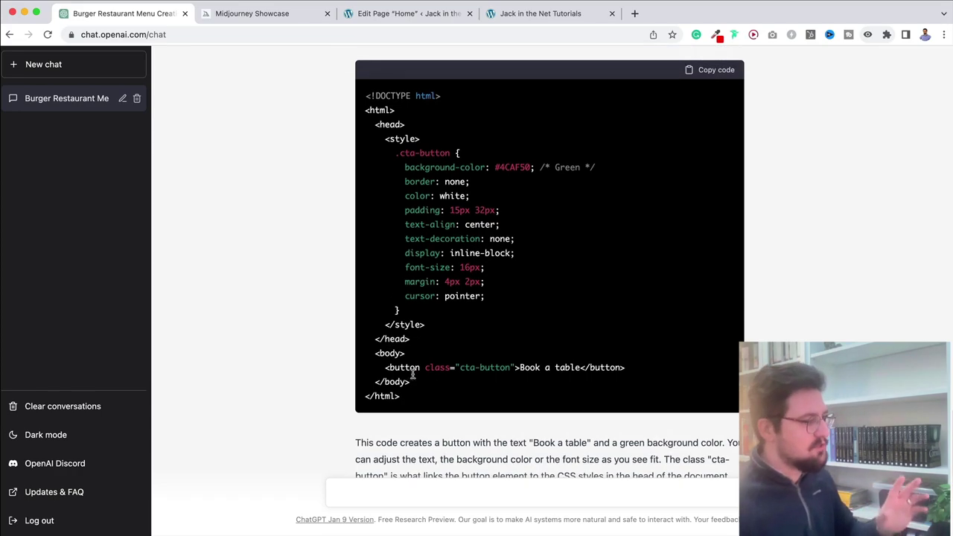
drag(414, 397, 393, 308)
click(725, 71)
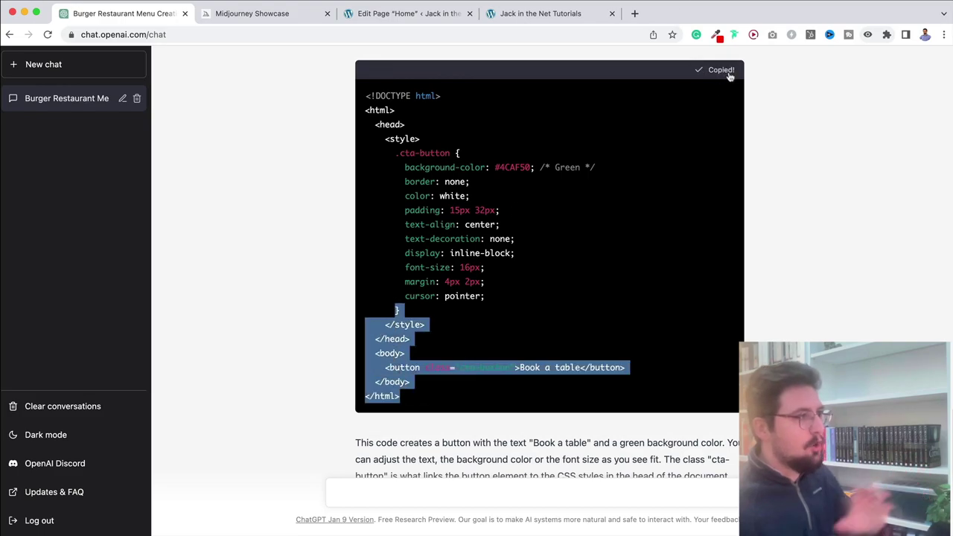
click(422, 13)
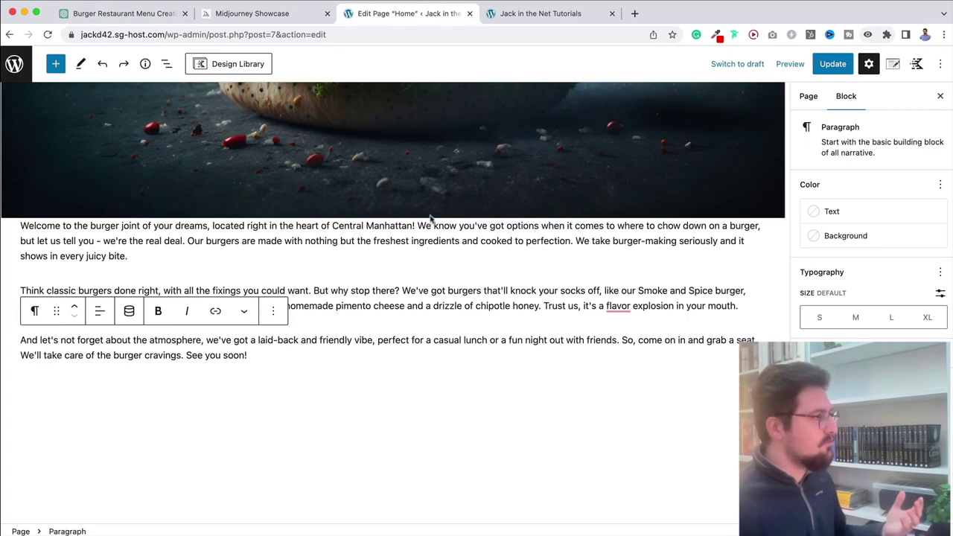
Add a Custom HTML block over the burger hero with the pasted code, previewing the green 'Book a table' button
scroll(430, 218, up, 5)
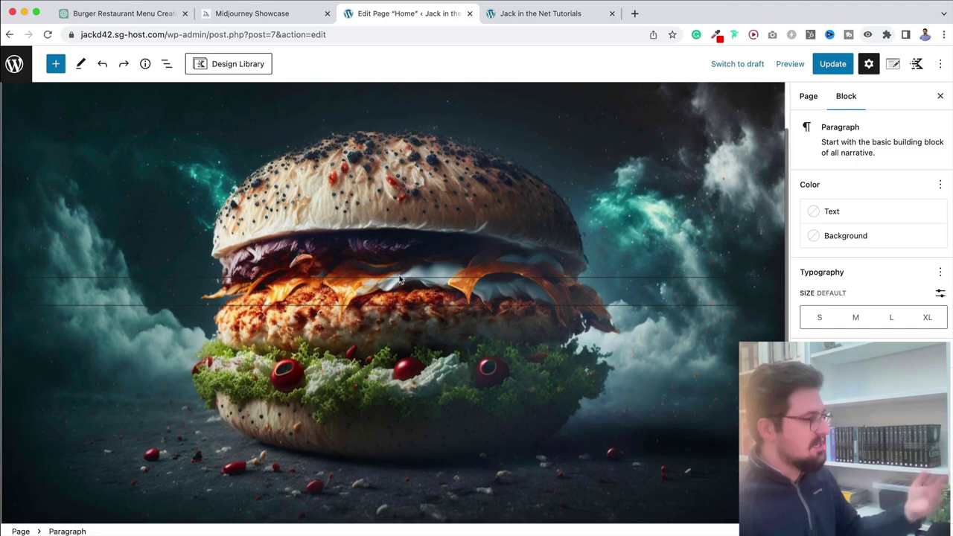
click(395, 301)
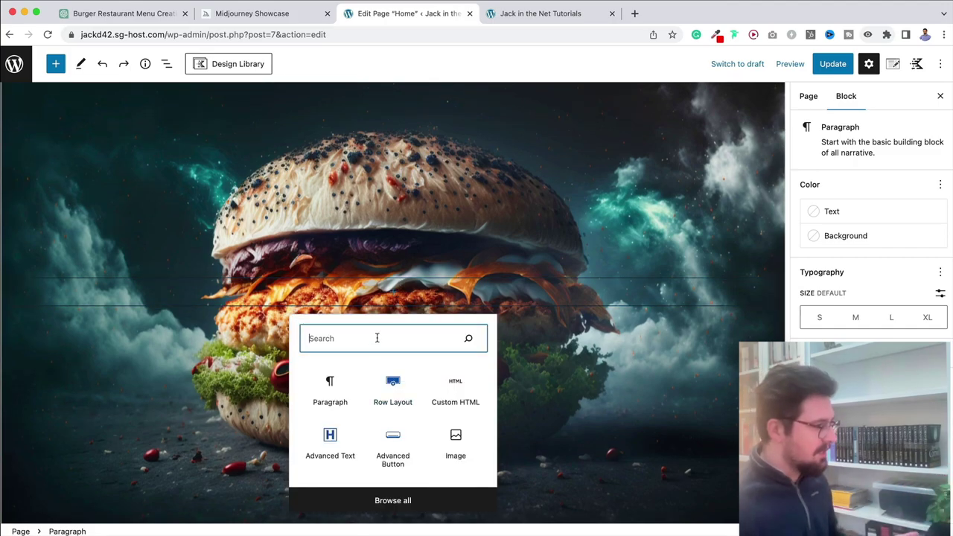
text(html)
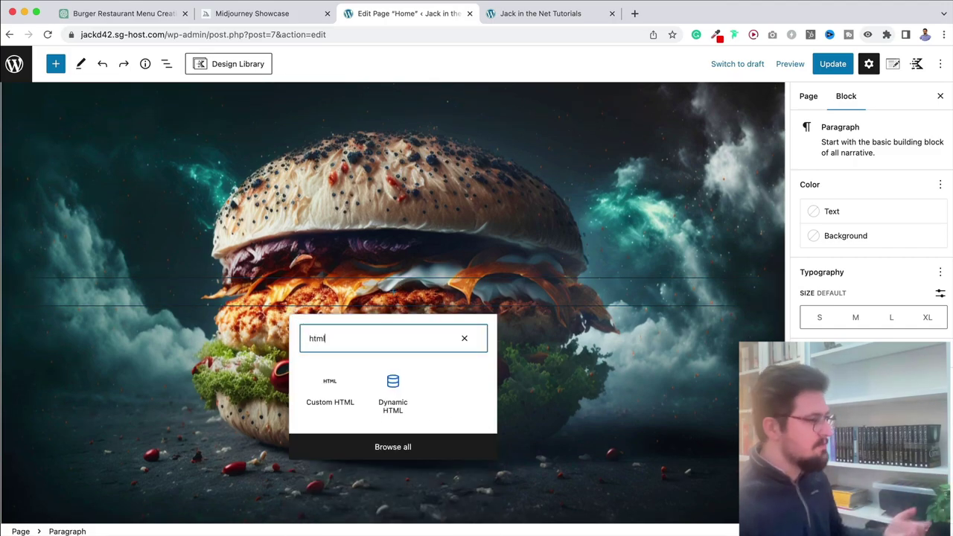
click(327, 382)
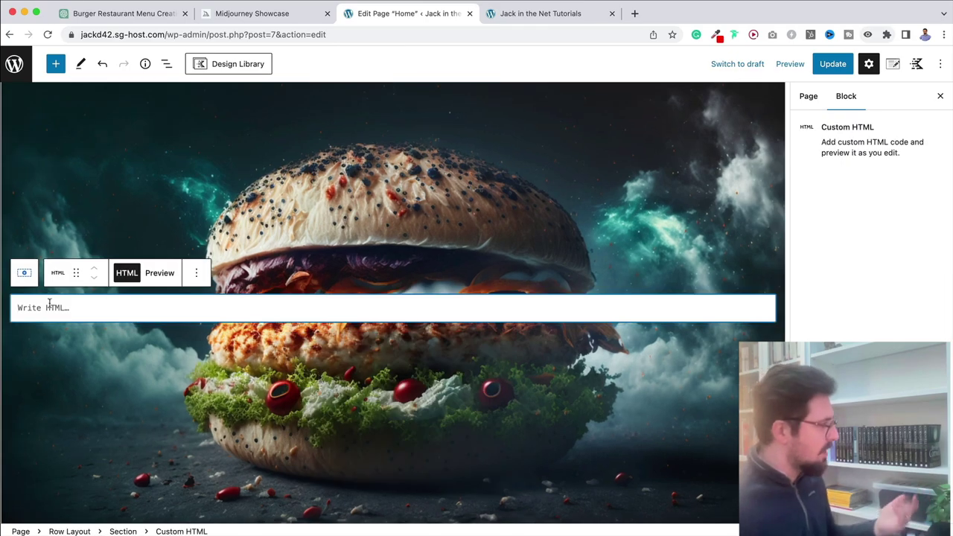
key(super+v)
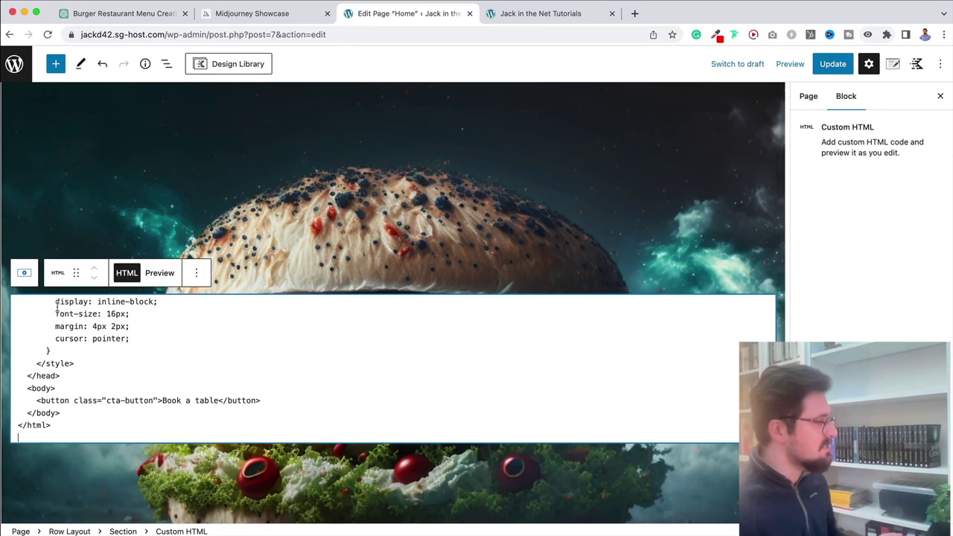
click(158, 273)
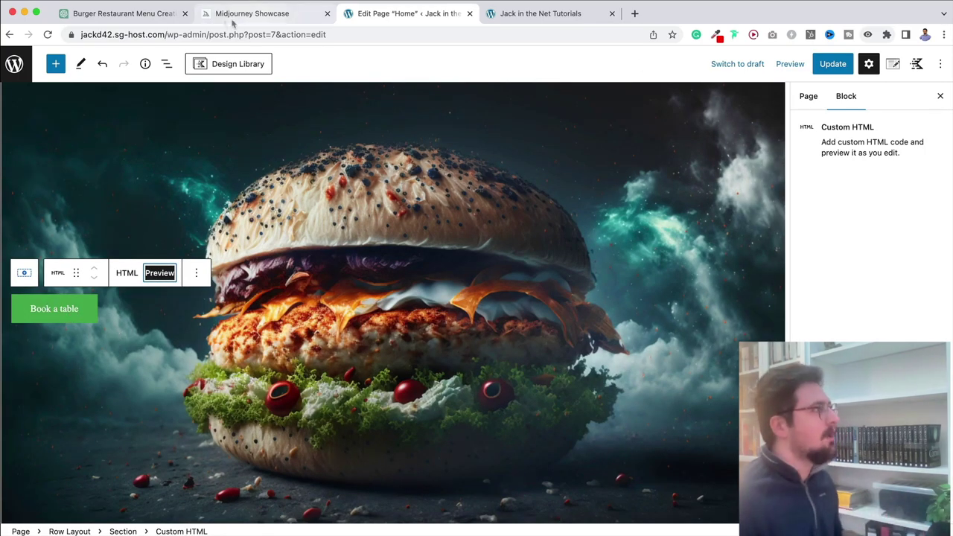
click(131, 13)
Request button code with a #ff0000 background and white text, turning #f7aa07 with black text on hover, and copy it
click(504, 505)
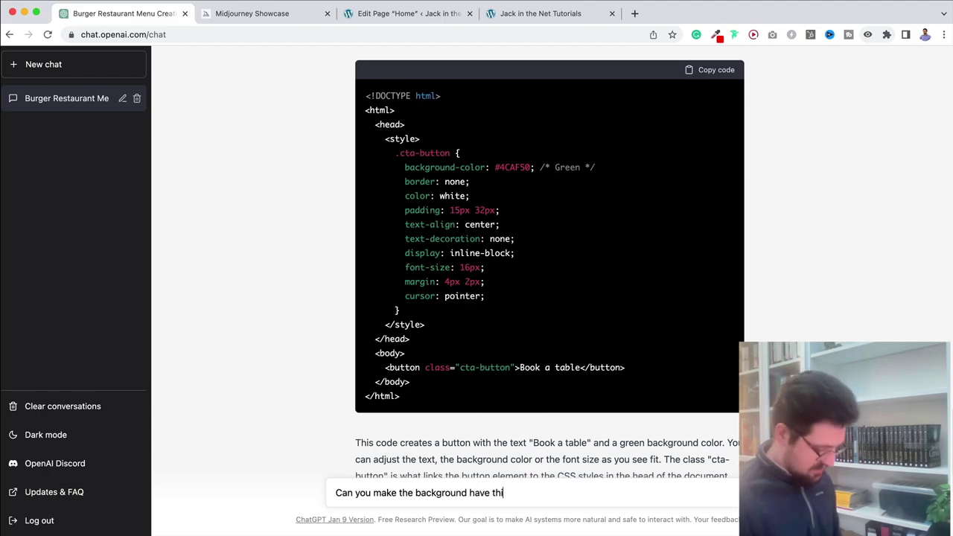
text(Can you make the background have this color: ff0000 and make the text white. Could you mak)
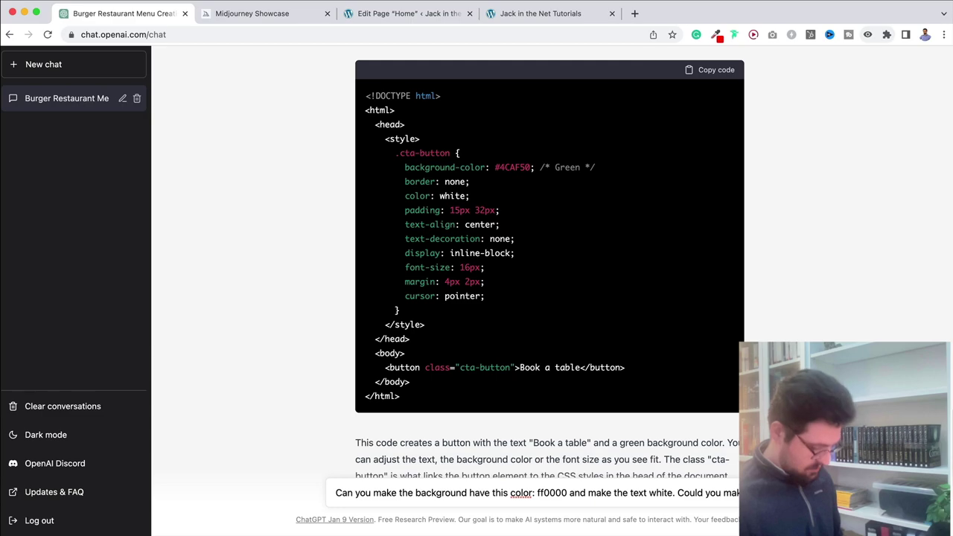
text(background colour change on hover to:)
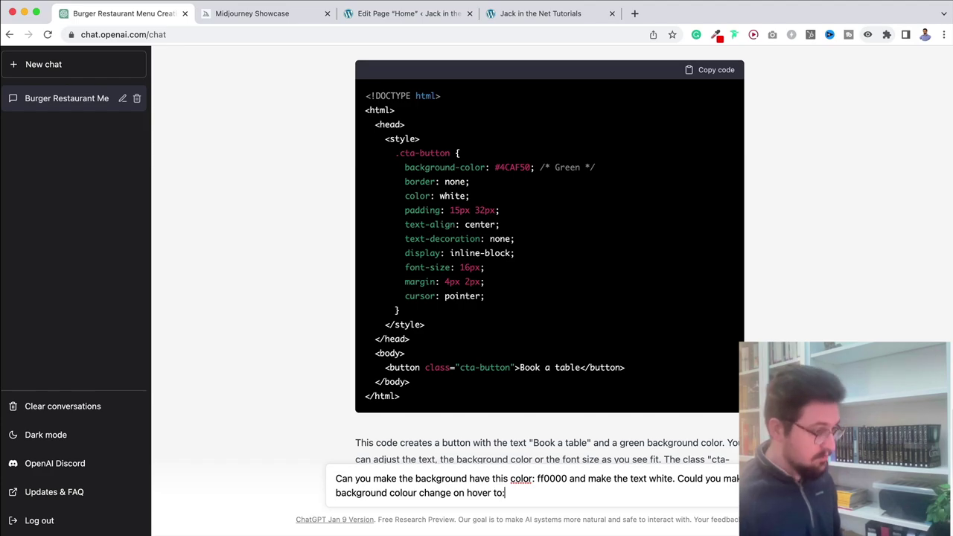
text(f7aa07)
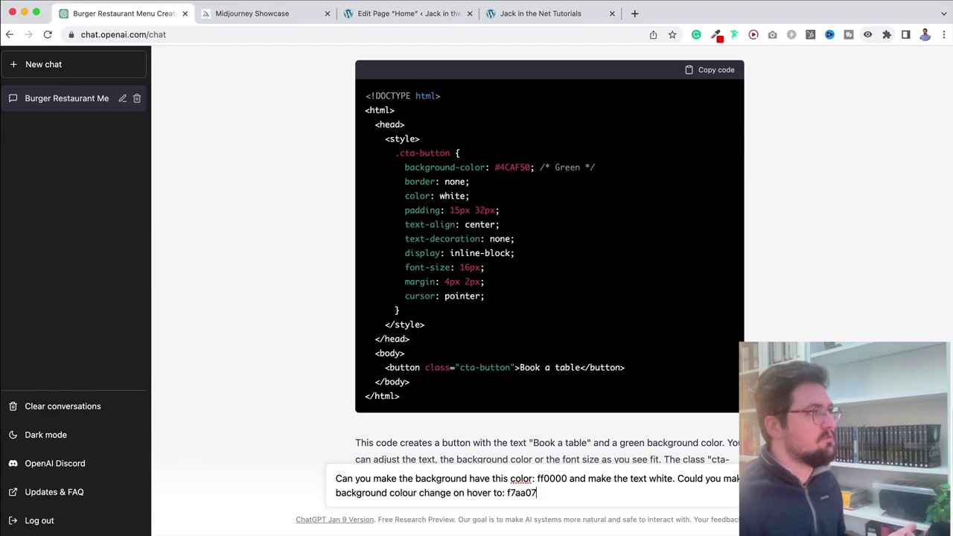
scroll(702, 440, up, 1)
scroll(703, 440, down, 5)
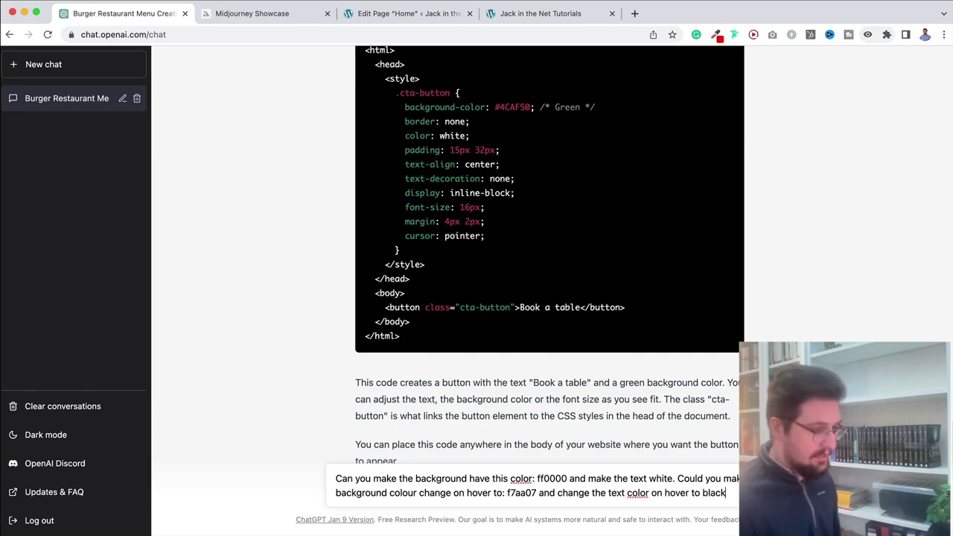
key(Return)
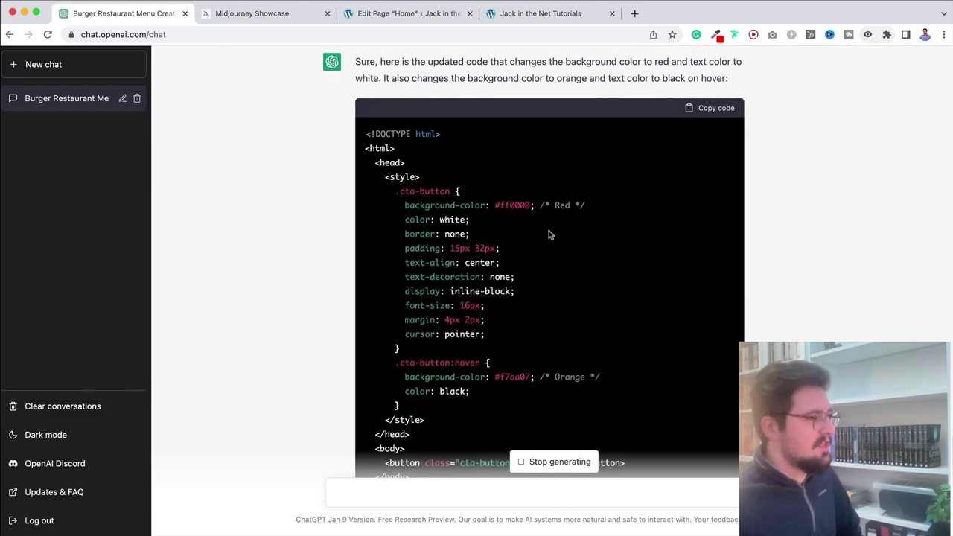
click(700, 109)
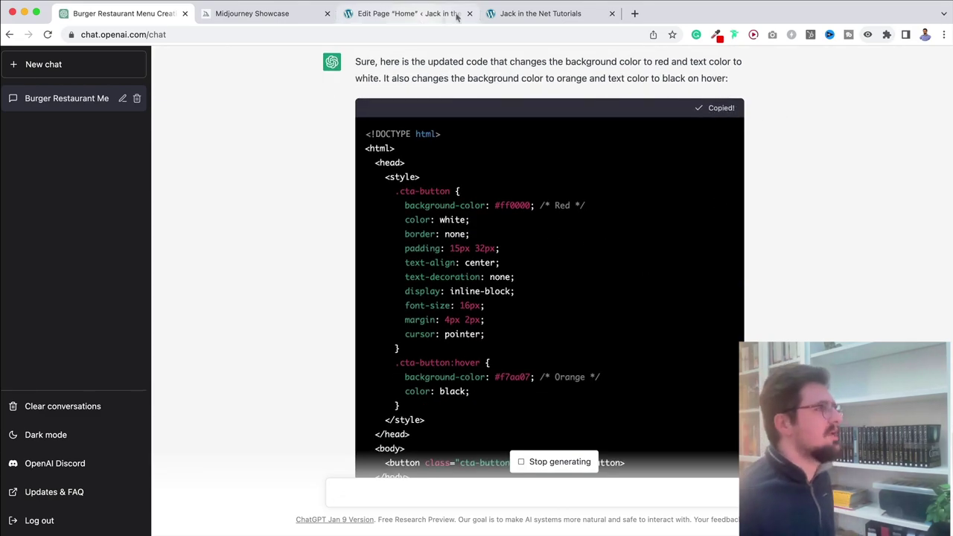
Replace the 'Book a table' Custom HTML code with the new version and preview the red button
click(431, 14)
click(86, 294)
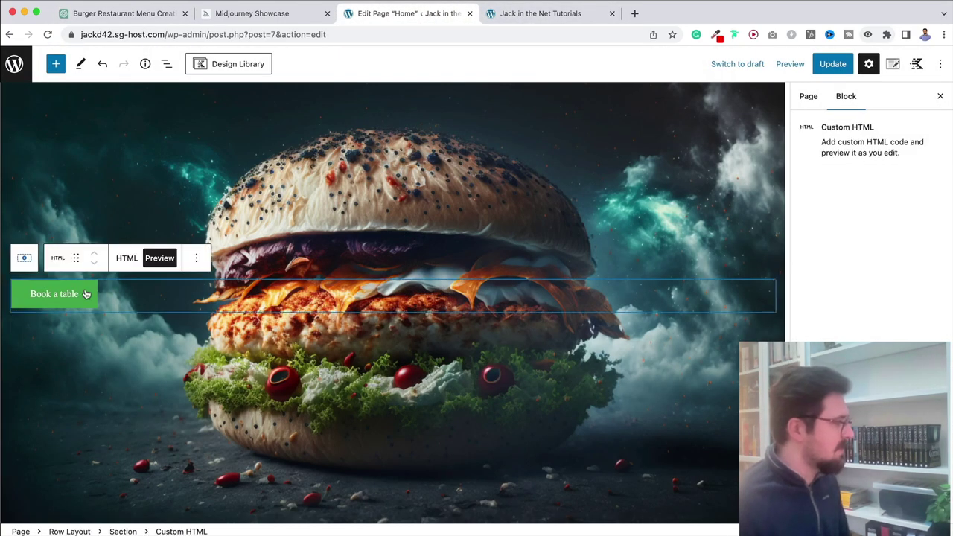
click(126, 258)
scroll(137, 399, down, 5)
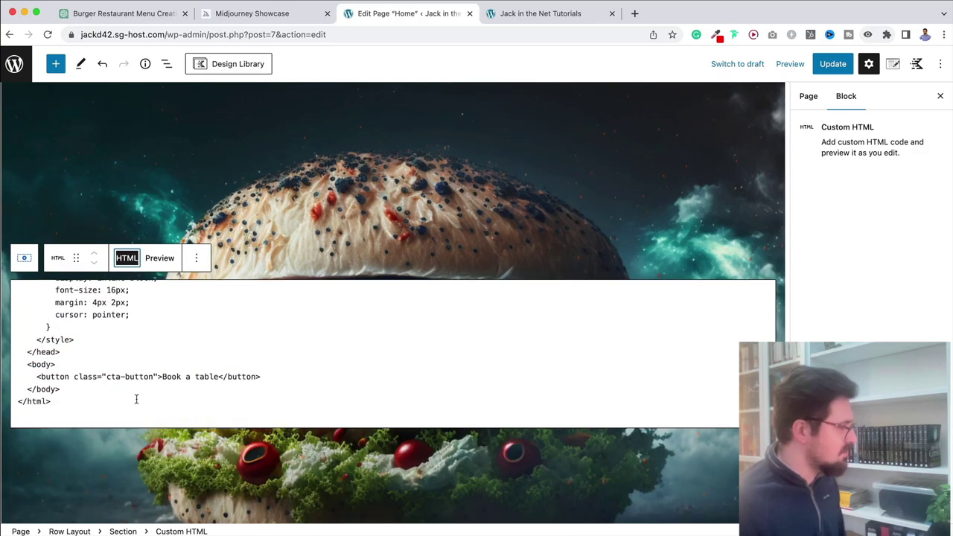
scroll(58, 401, up, 10)
drag(16, 290, 175, 426)
click(160, 258)
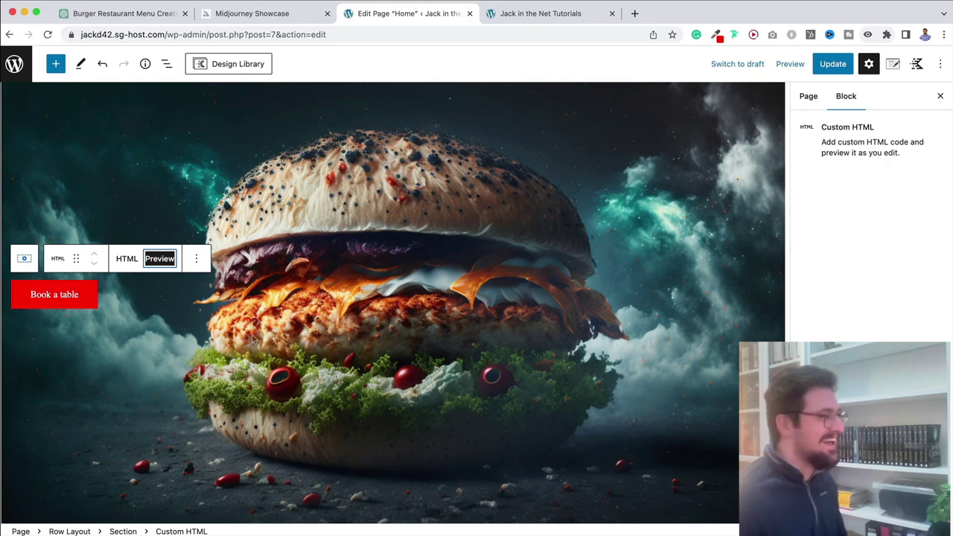
scroll(262, 341, down, 1)
click(141, 14)
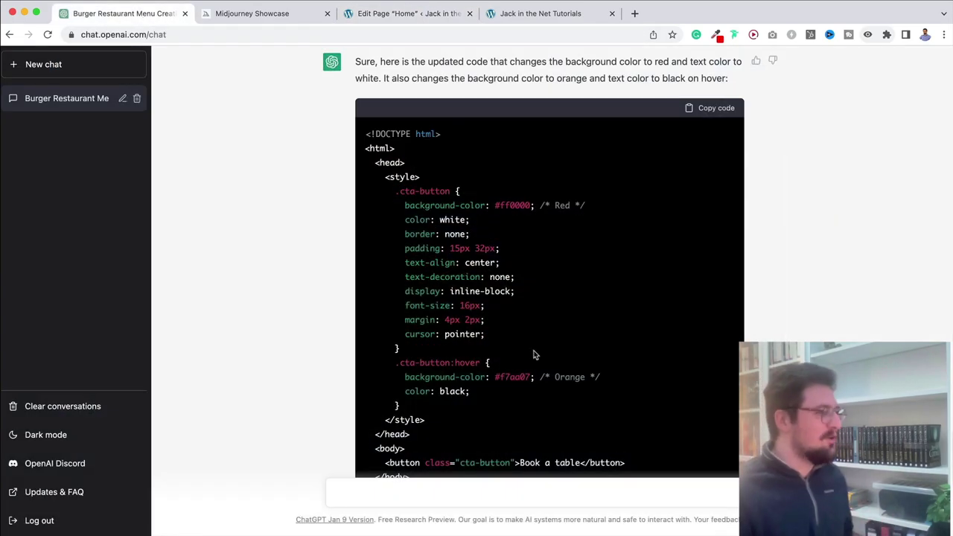
scroll(589, 364, down, 5)
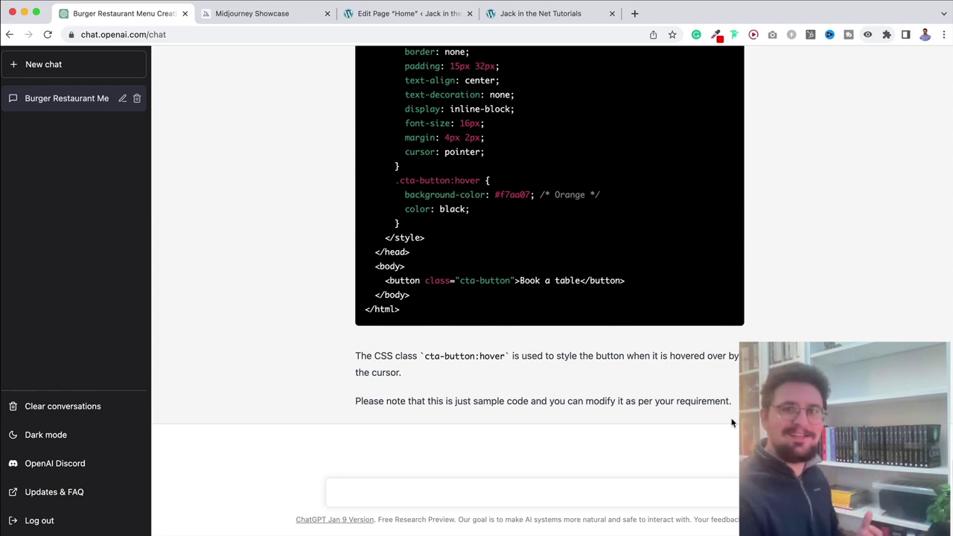
scroll(732, 422, up, 10)
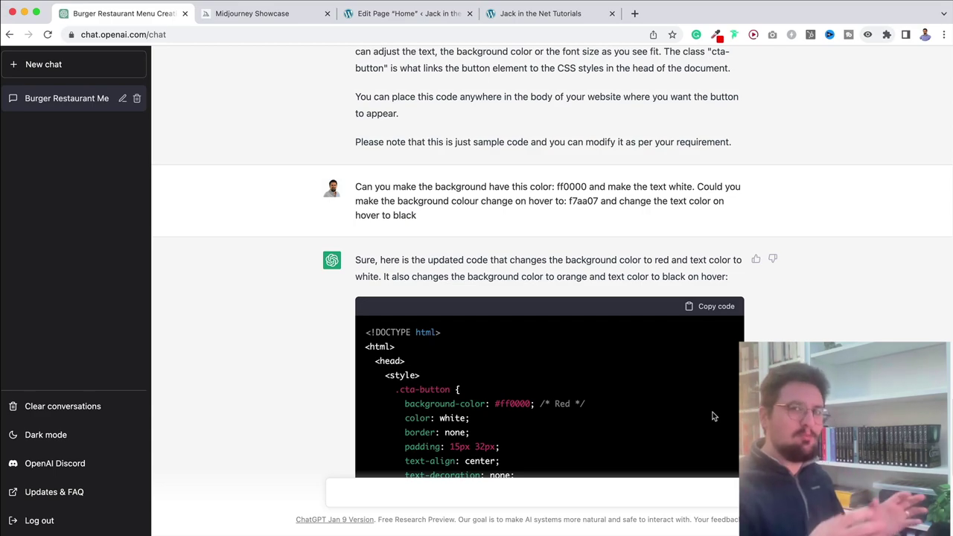
scroll(712, 416, down, 10)
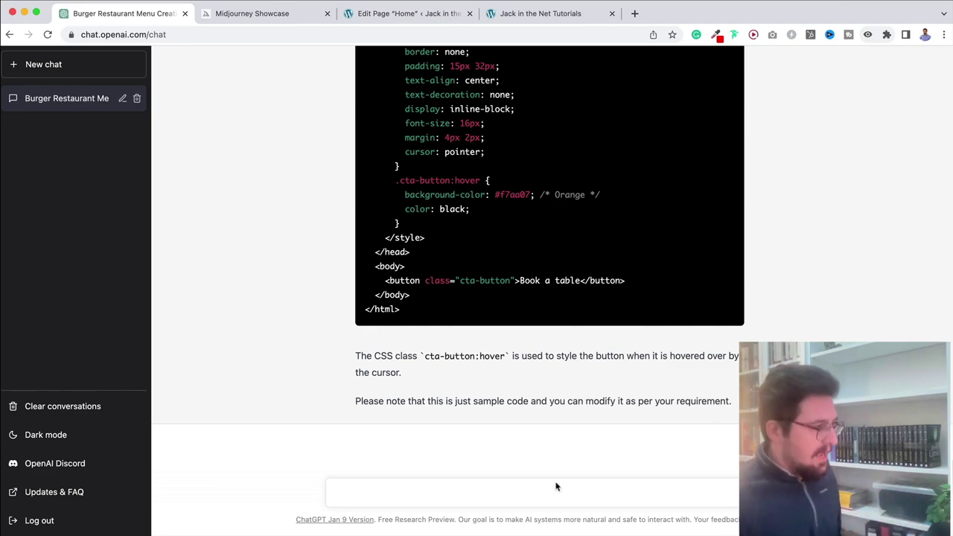
click(535, 493)
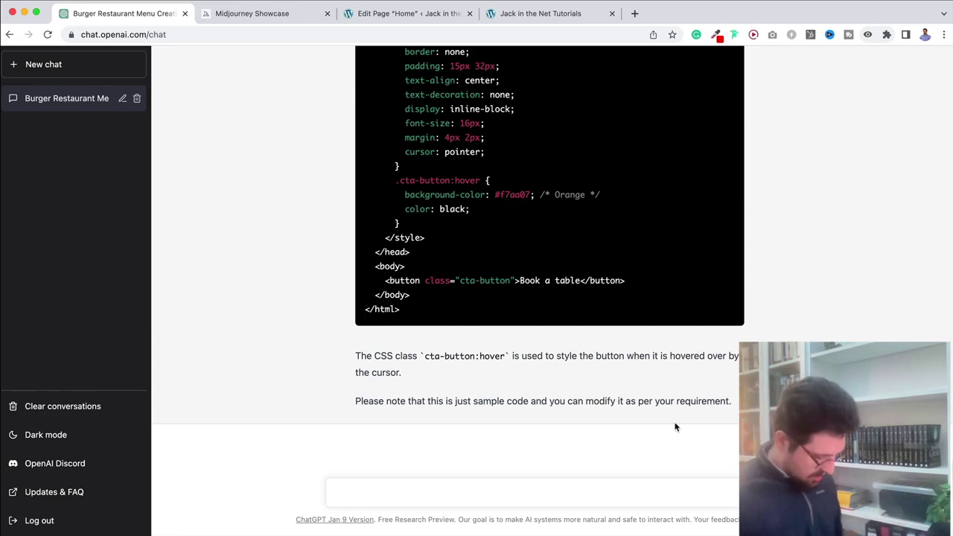
Ask ChatGPT to write terms of use for the burger restaurant website
text(can you write )
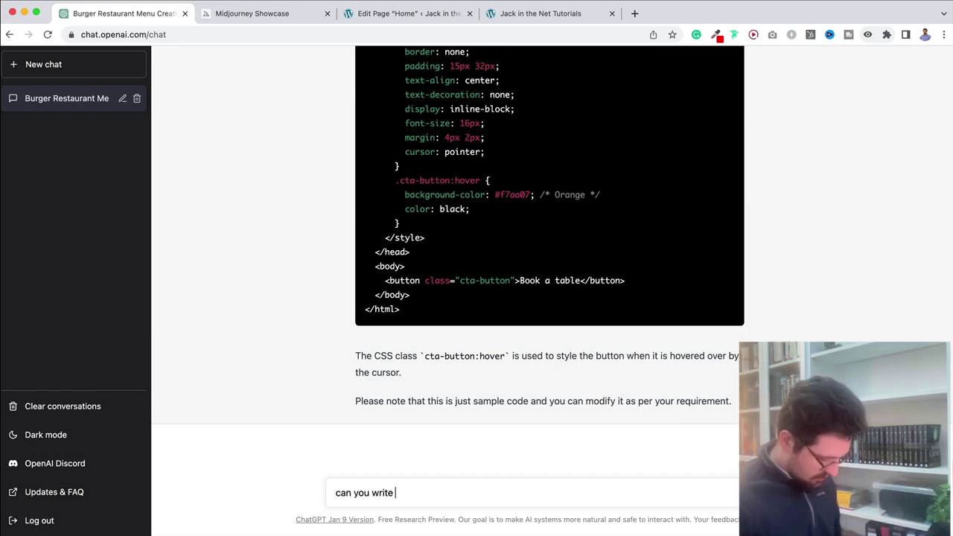
text(some terms )
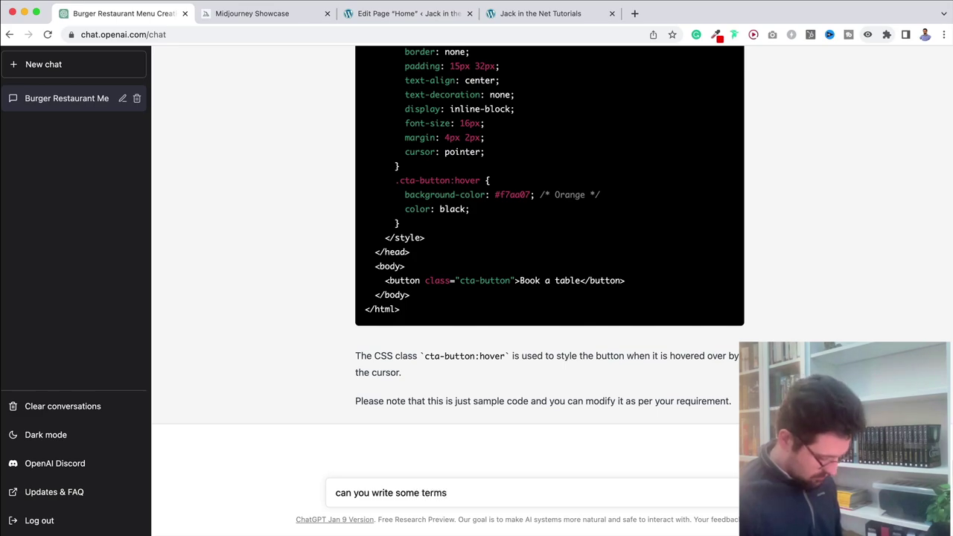
text(of use for by )
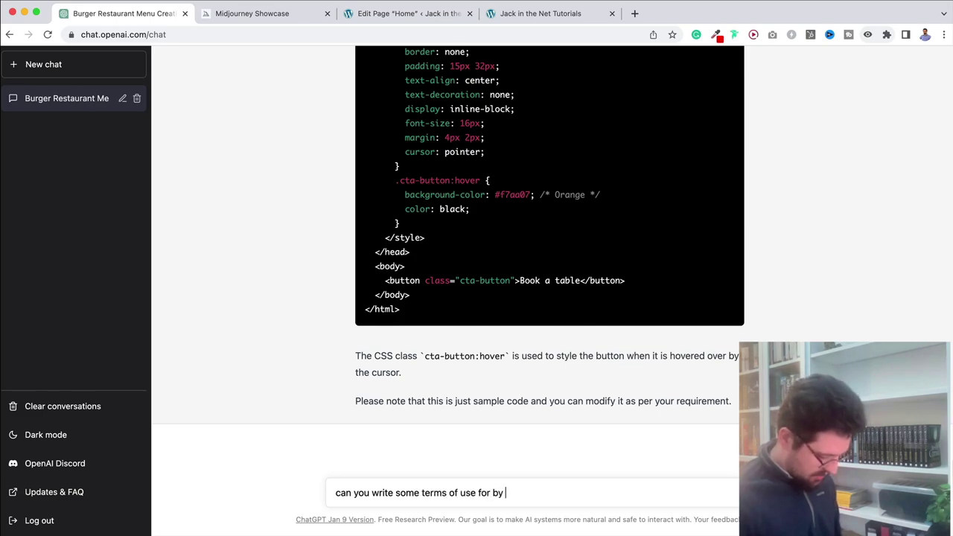
text(burger restaur)
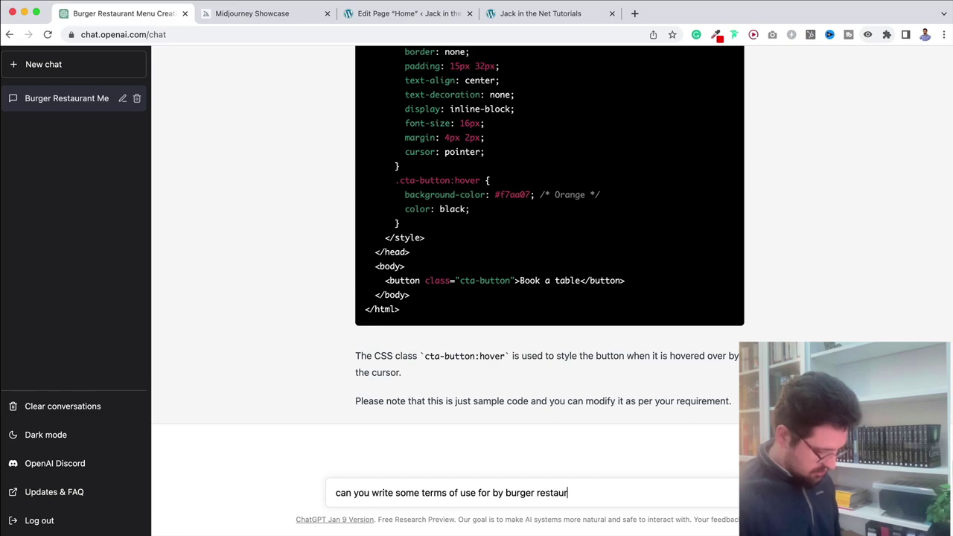
text(ant website please)
key(Return)
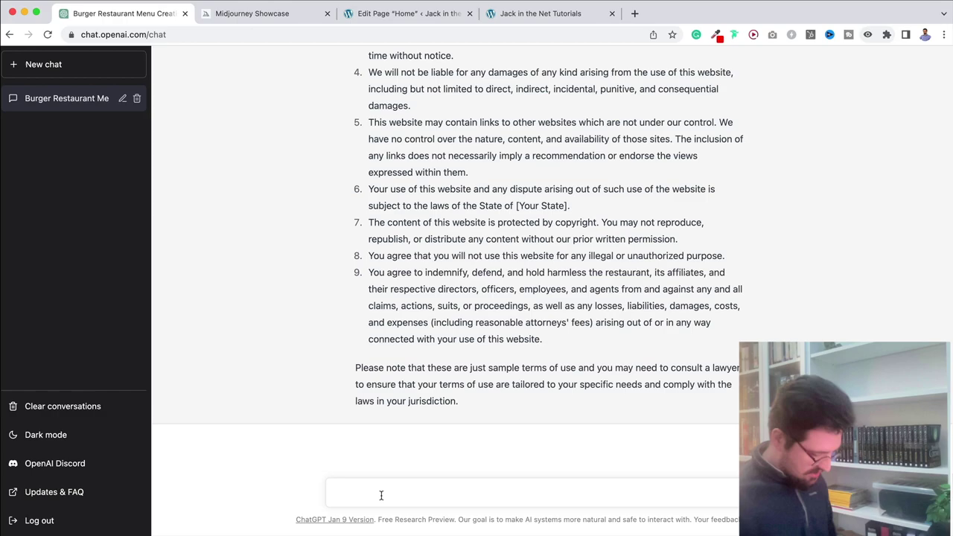
Request a blog post on the benefits of locally sourced ingredients in burgers
text(n you write a blog post for me about the benefits of locally sourced ingredients and how we use fresh organic produce in all our burgers on the menu. thanks)
key(Return)
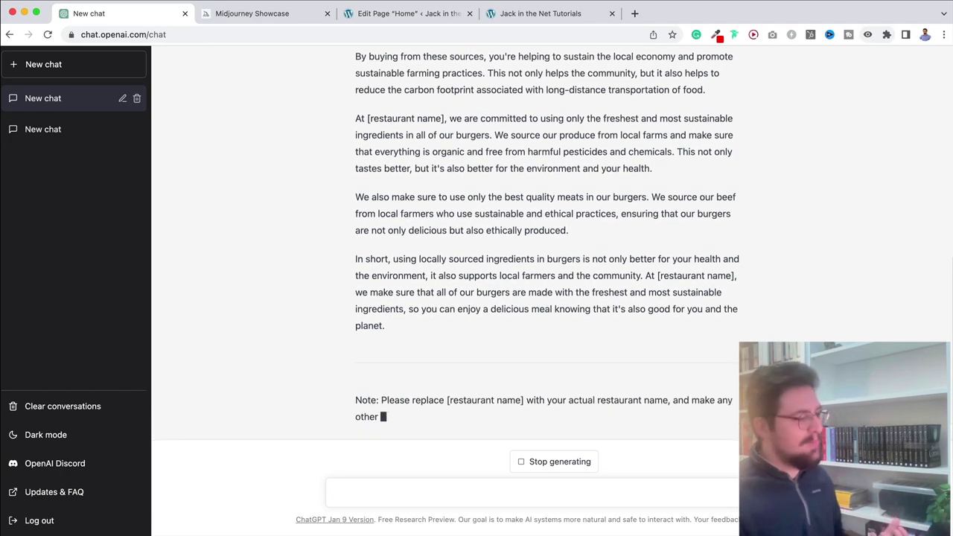
scroll(799, 241, up, 5)
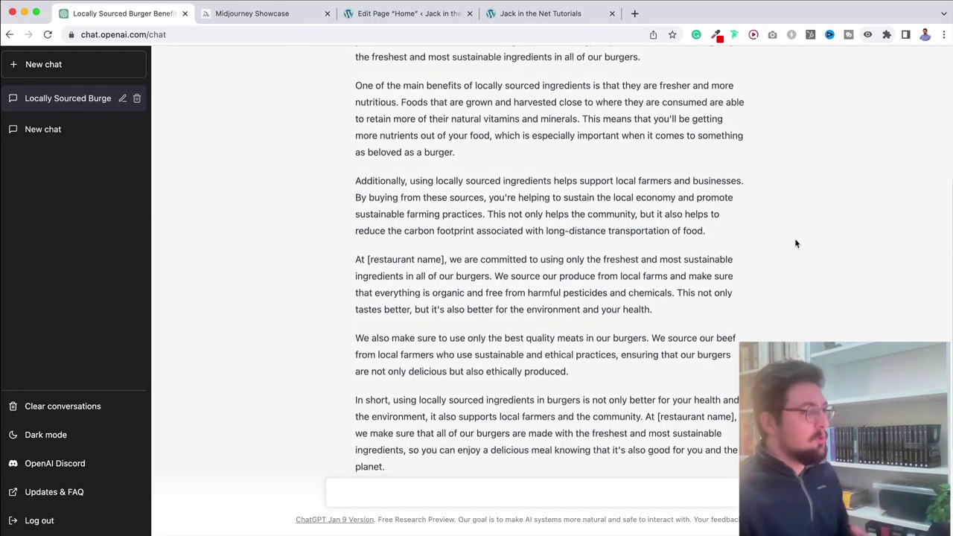
Scroll down to the end of the blog post reply and its restaurant-name placeholder note
scroll(355, 199, down, 2)
scroll(599, 352, down, 3)
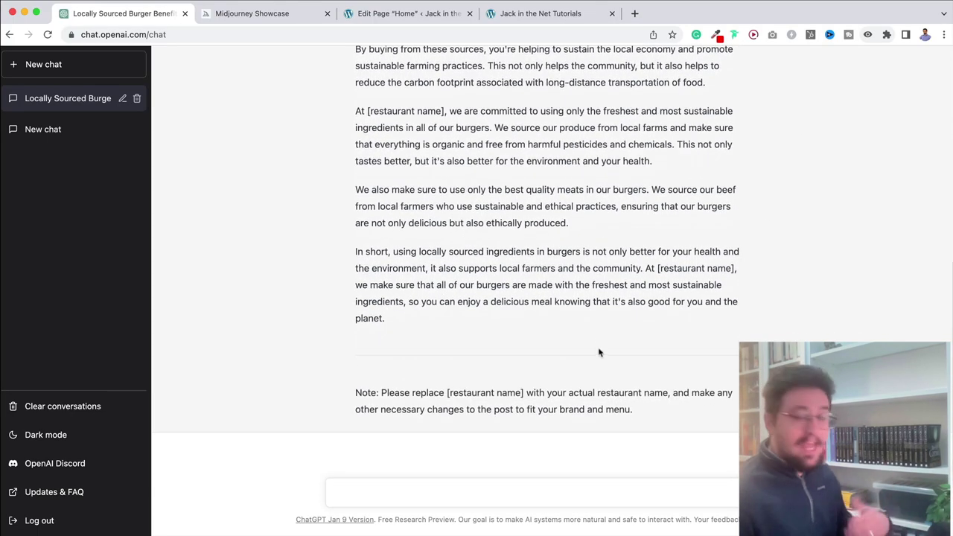
scroll(586, 352, down, 1)
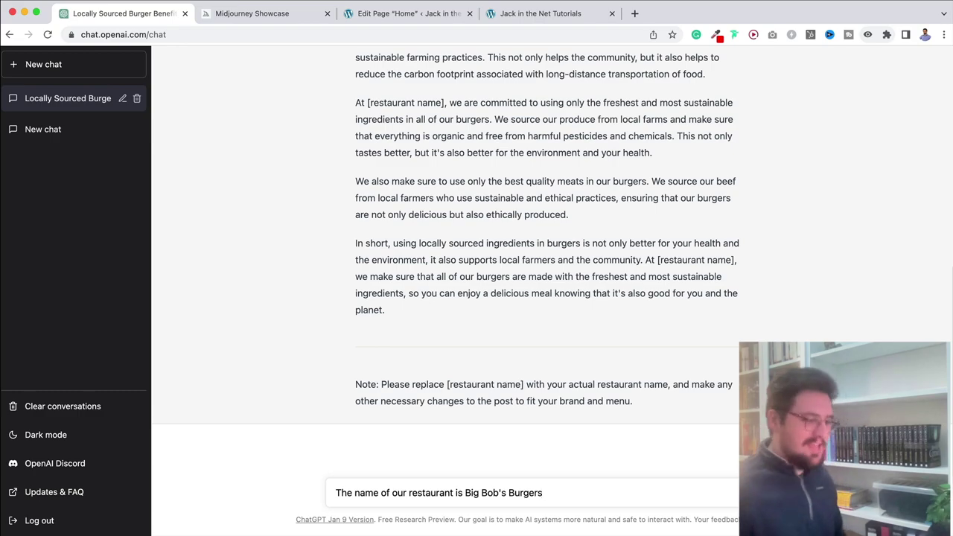
Send the message naming the restaurant Big Bob's Burgers so the post gets rewritten
key(Return)
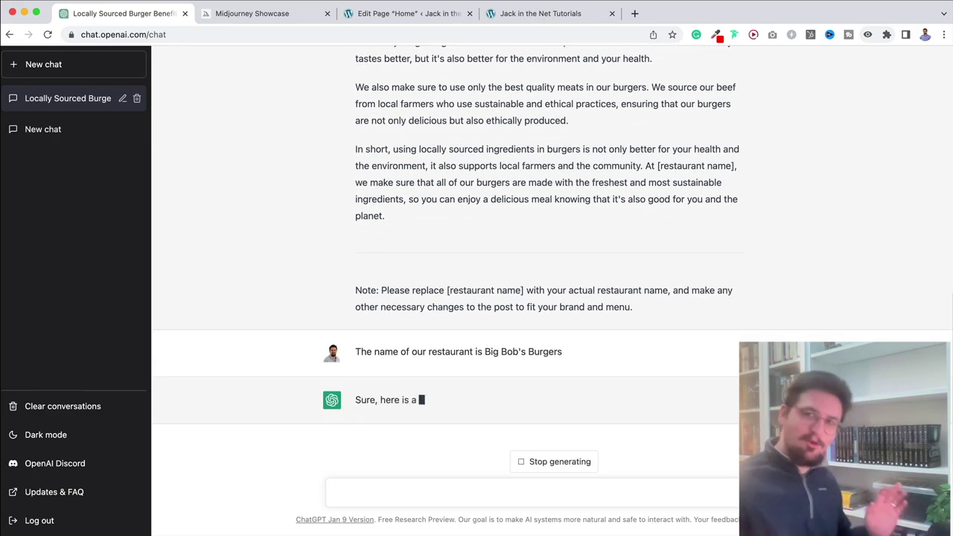